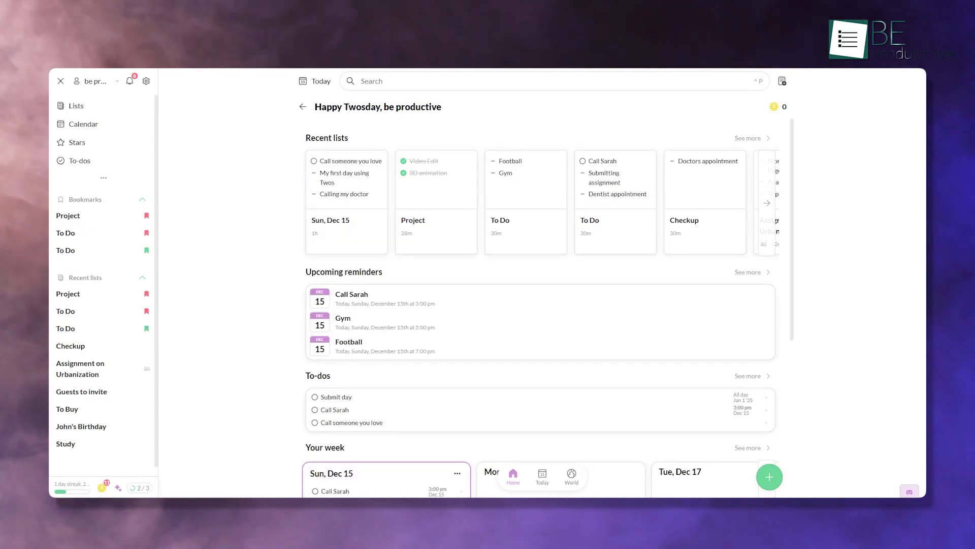
Advance through the welcome introduction and review the home overview
{"action": "scroll", "coordinate": [541, 305], "scroll_direction": "down", "scroll_amount": 5}
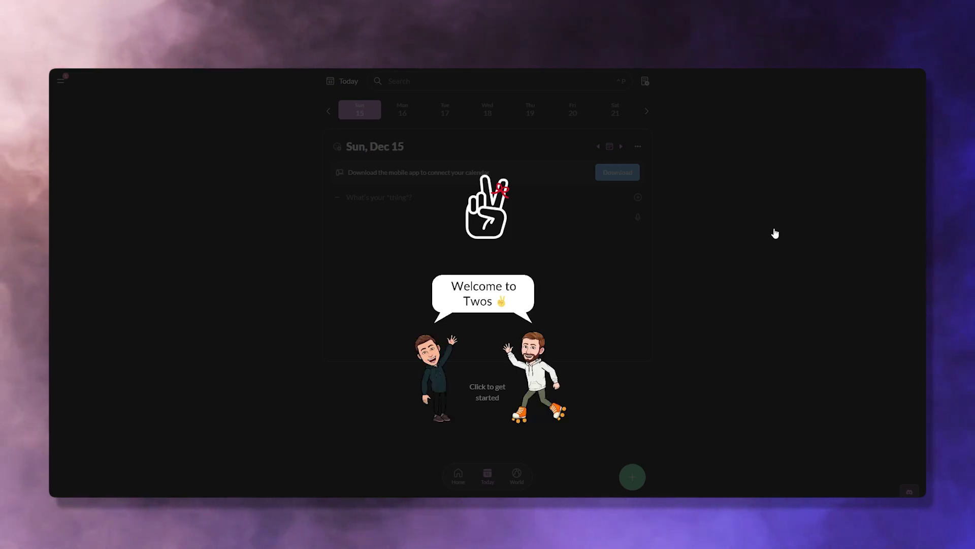
{"action": "left_click", "coordinate": [775, 233]}
{"action": "left_click", "coordinate": [775, 233]}
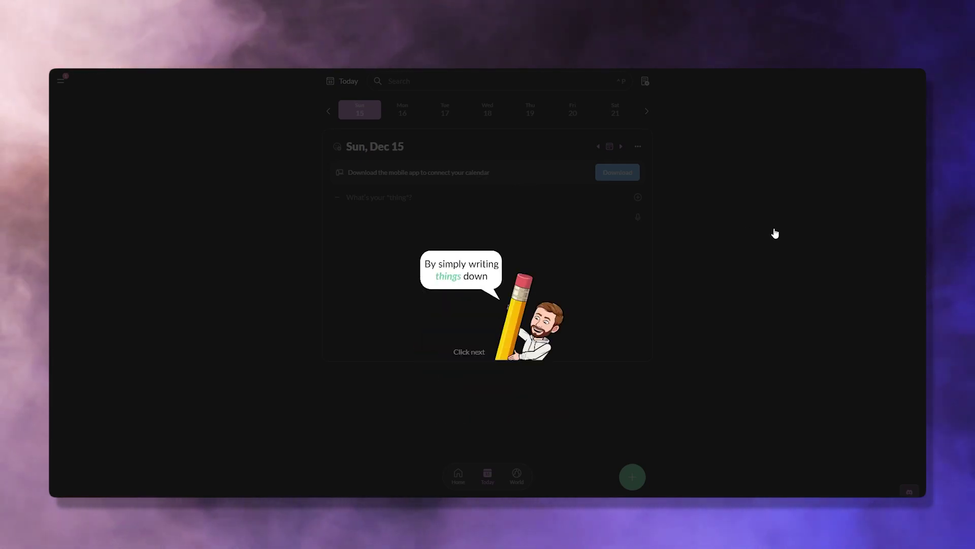
{"action": "left_click", "coordinate": [775, 233]}
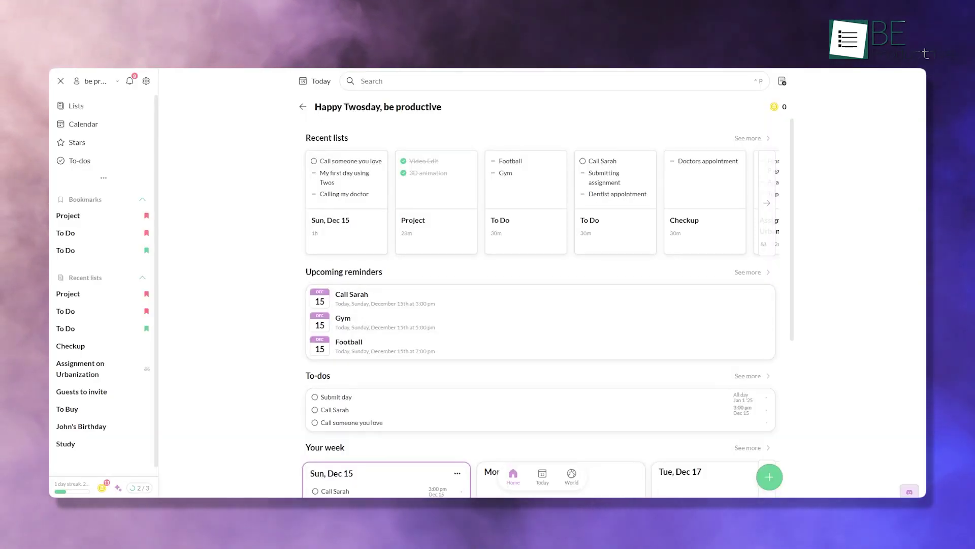
{"action": "scroll", "coordinate": [436, 203], "scroll_direction": "down", "scroll_amount": 3}
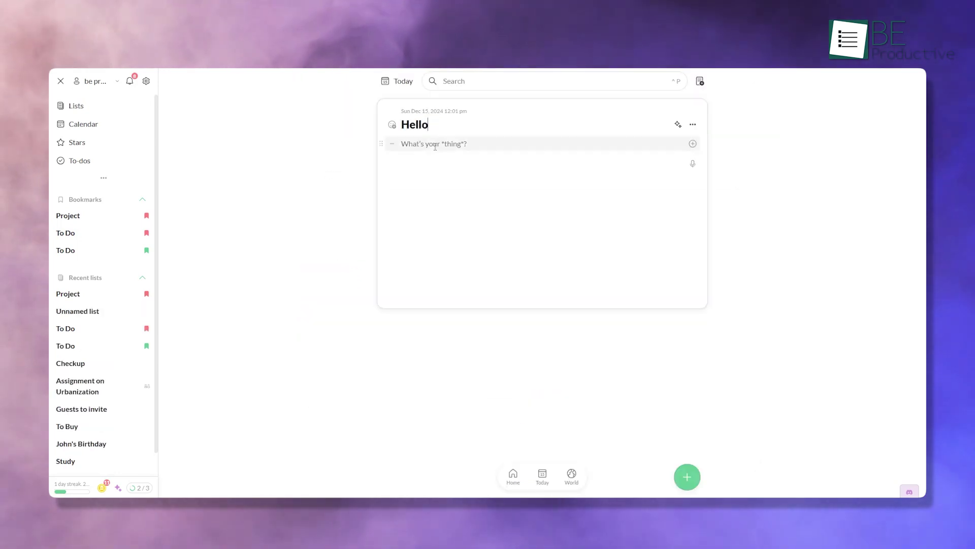
Title the new list Hello and view the available thing types for its first entry
{"action": "left_click", "coordinate": [435, 145]}
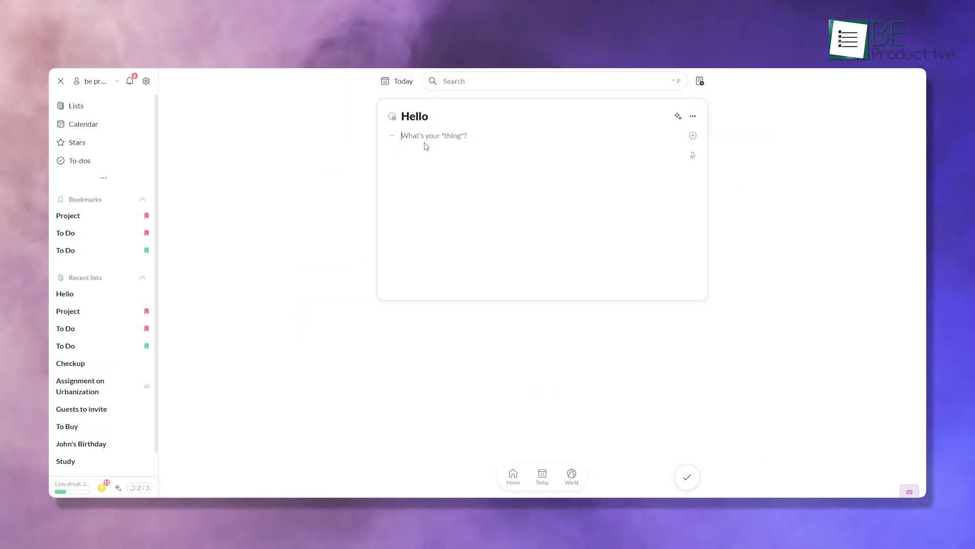
{"action": "left_click", "coordinate": [392, 144]}
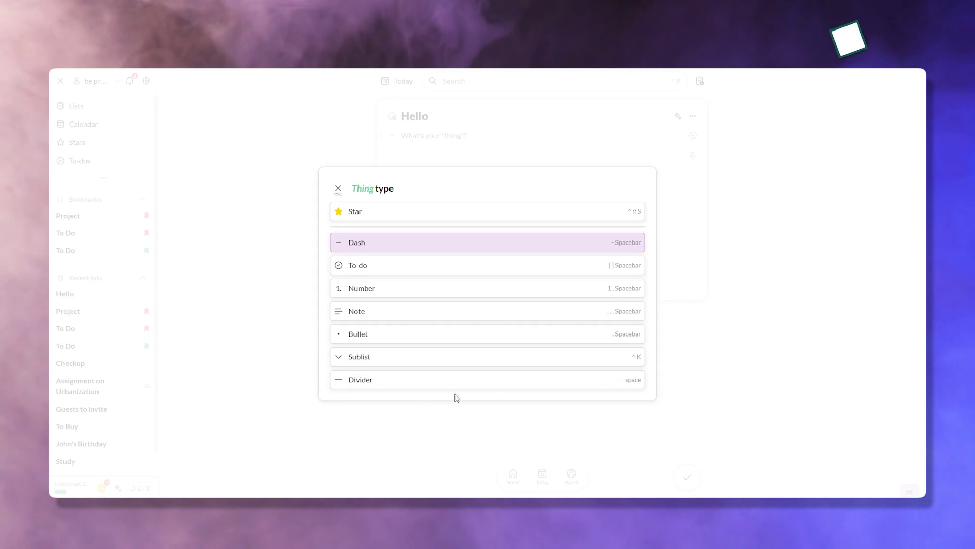
{"action": "left_click", "coordinate": [693, 261]}
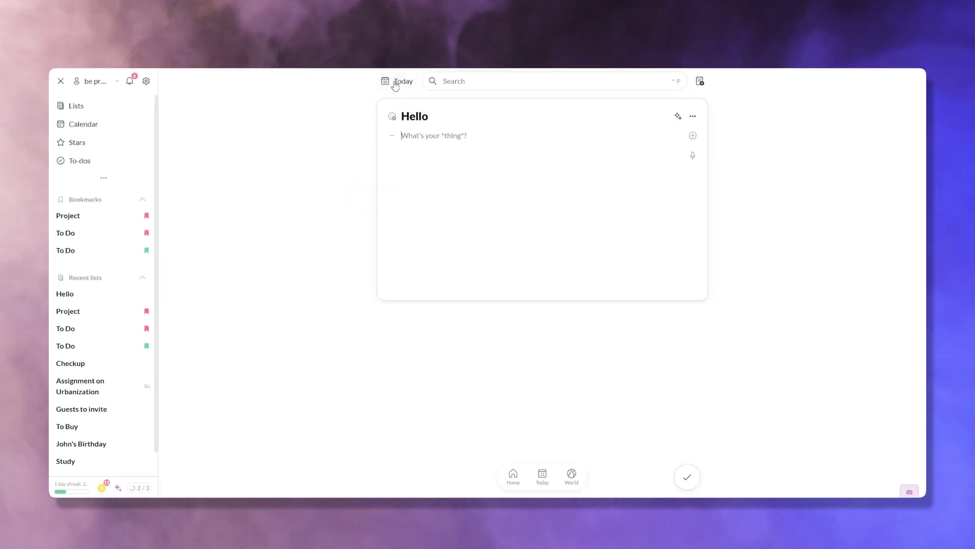
Look through today's page and the home overview, including the Project list
{"action": "left_click", "coordinate": [541, 475]}
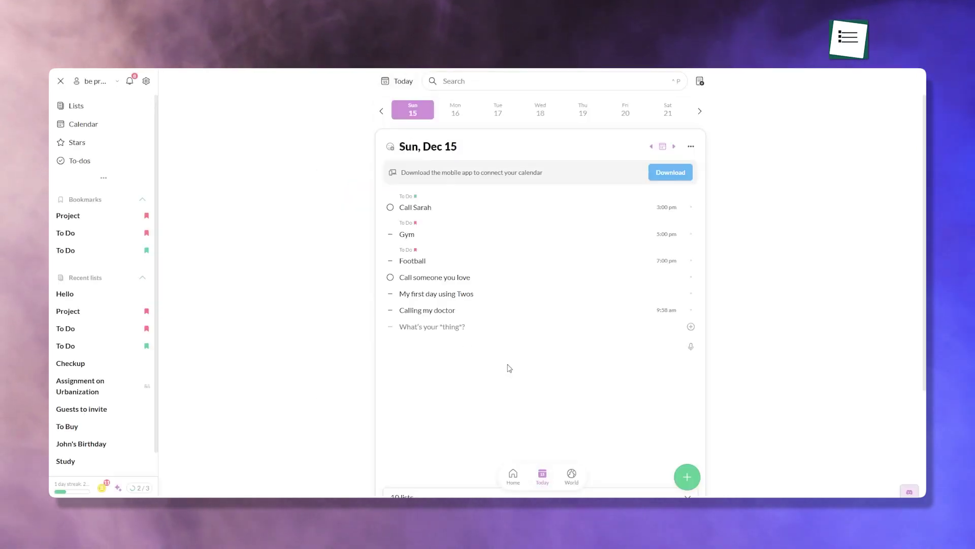
{"action": "left_click", "coordinate": [513, 480]}
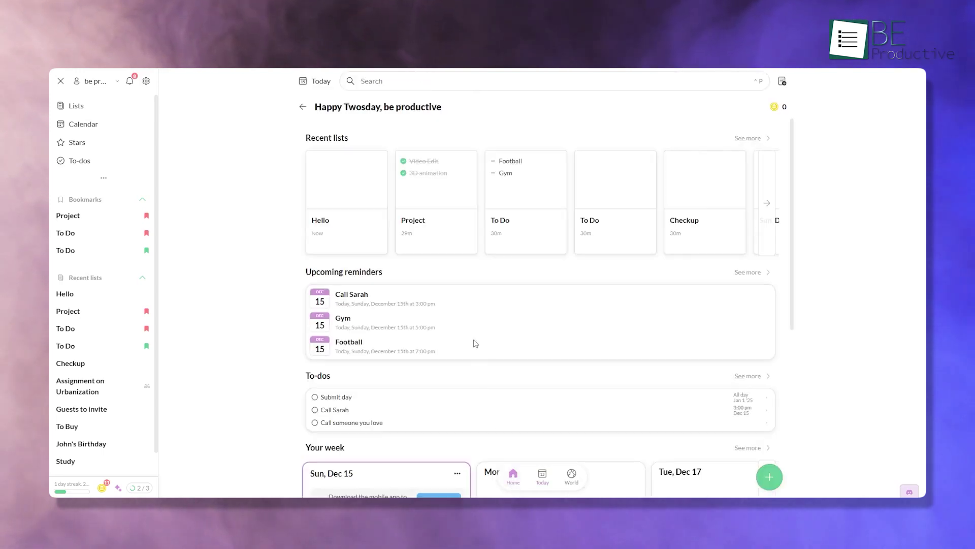
{"action": "left_click", "coordinate": [449, 220]}
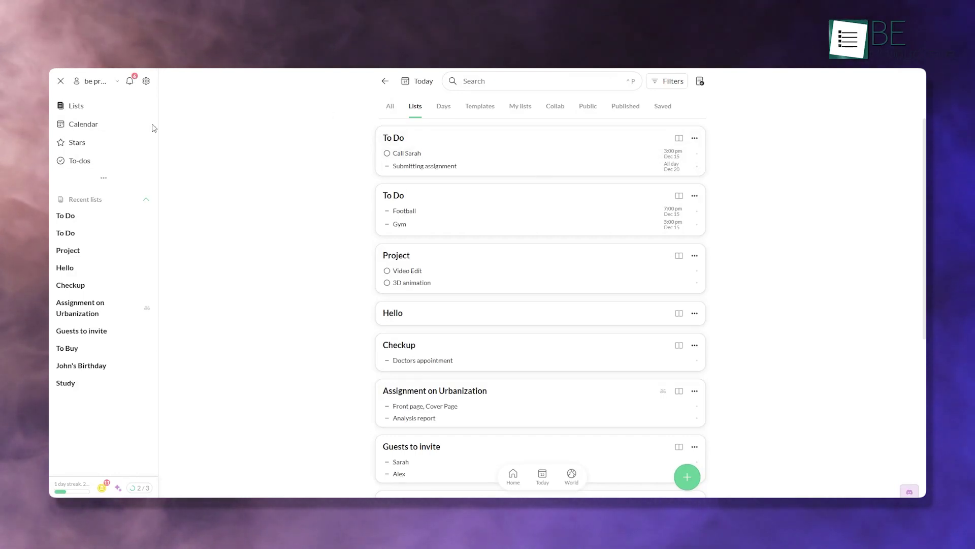
{"action": "left_click", "coordinate": [542, 472]}
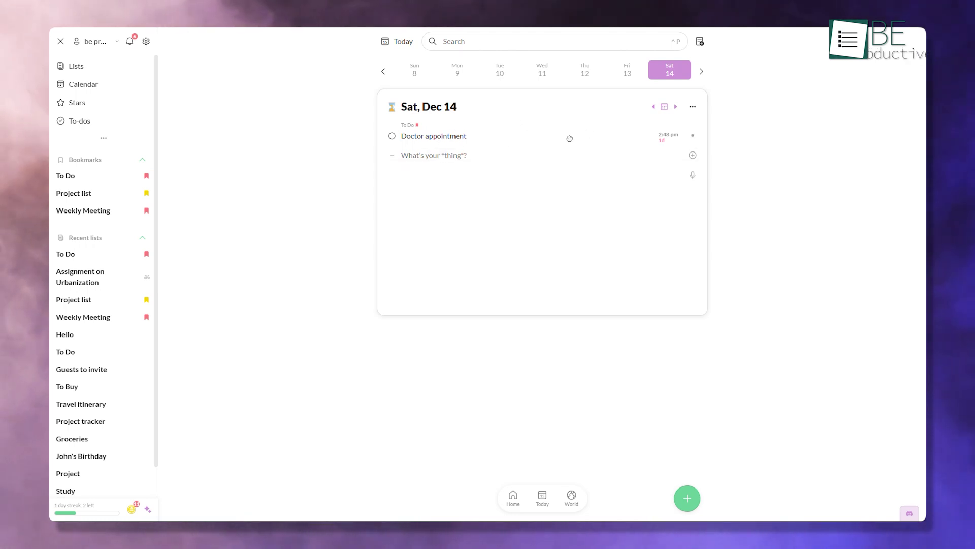
Go to the Monday, Dec 16 page and review the reminder settings of its Doctor appointment
{"action": "left_click", "coordinate": [699, 72]}
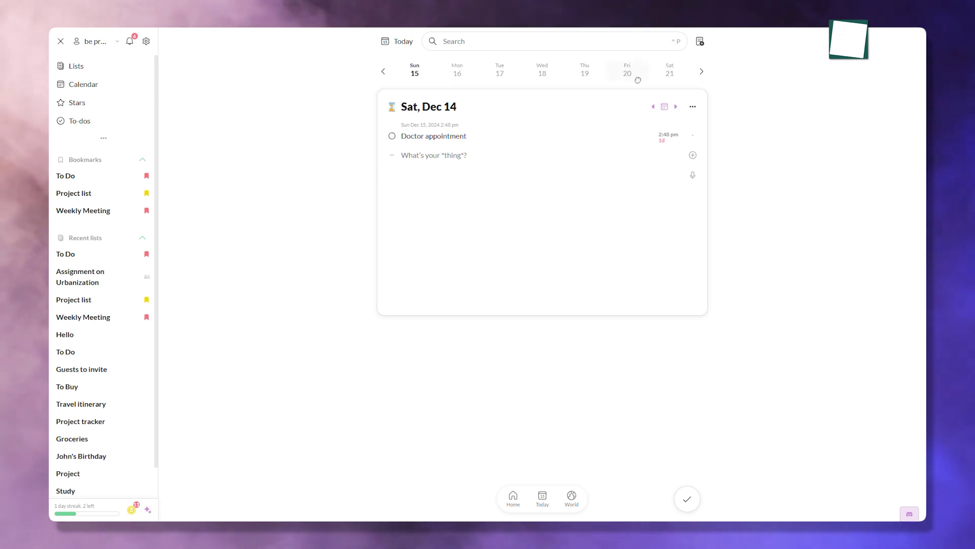
{"action": "left_click", "coordinate": [413, 71]}
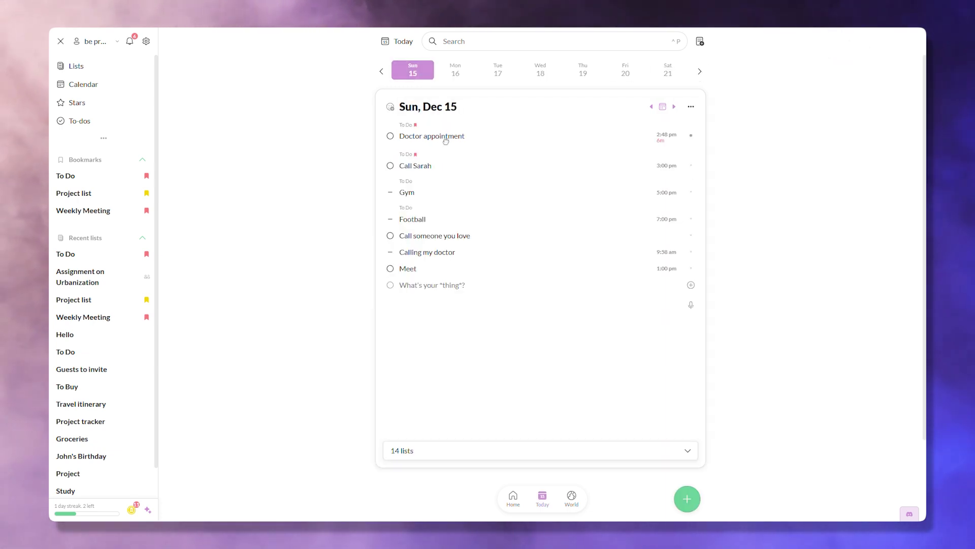
{"action": "key", "text": "Right"}
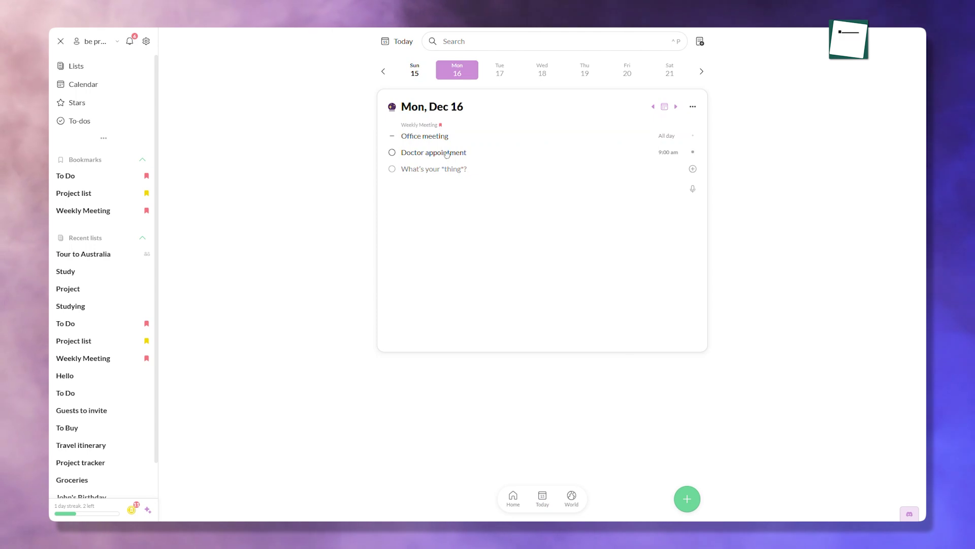
{"action": "left_click", "coordinate": [680, 154]}
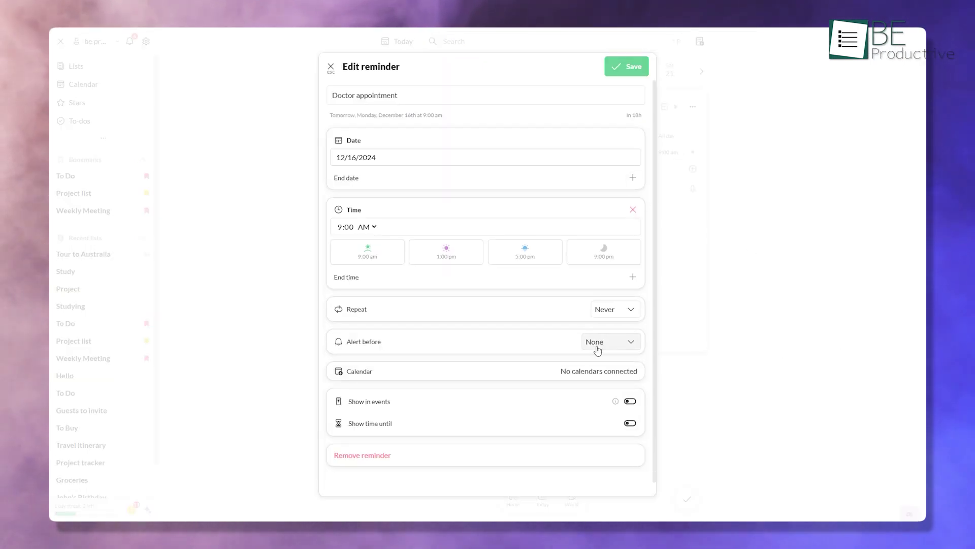
{"action": "scroll", "coordinate": [597, 343], "scroll_direction": "down", "scroll_amount": 1}
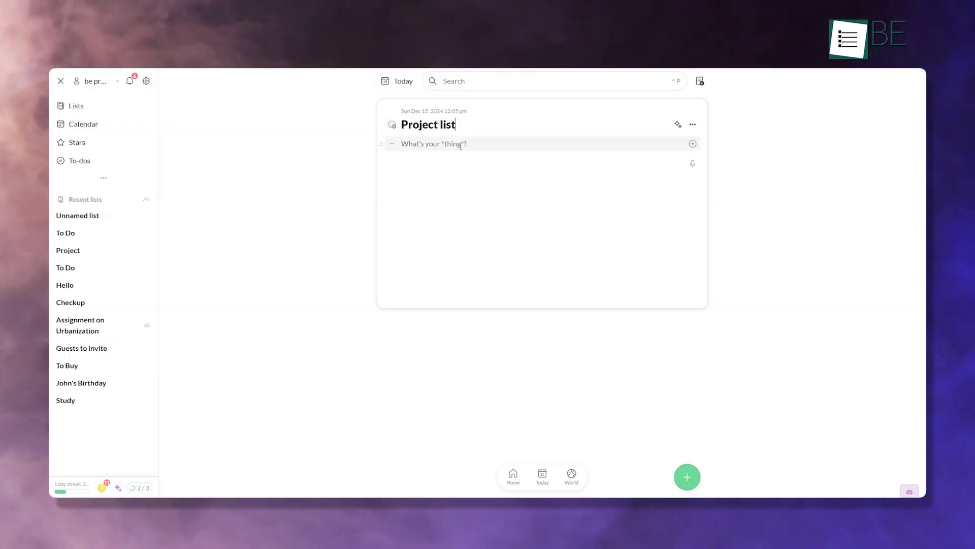
Title the new list Project list and add the to-do items Animation and Graphics
{"action": "left_click", "coordinate": [460, 145]}
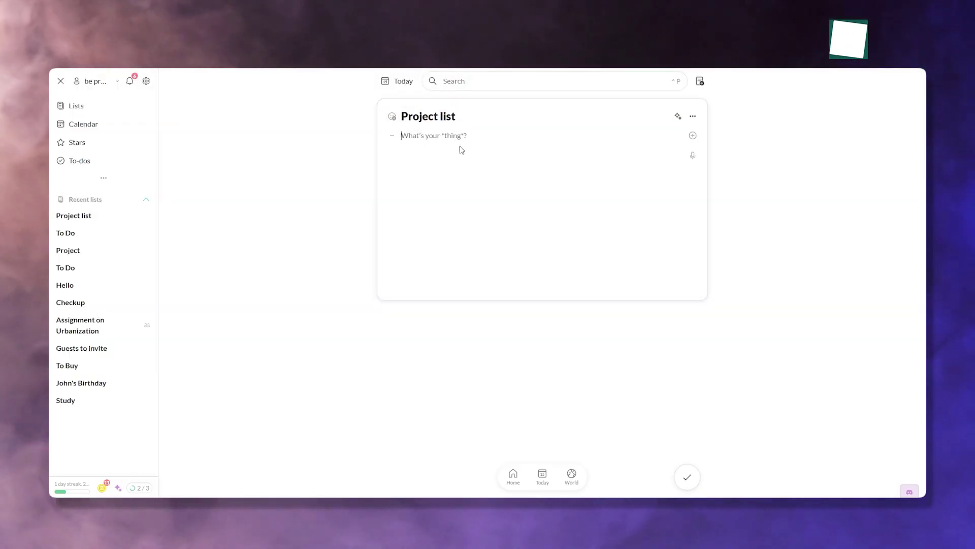
{"action": "left_click", "coordinate": [394, 137]}
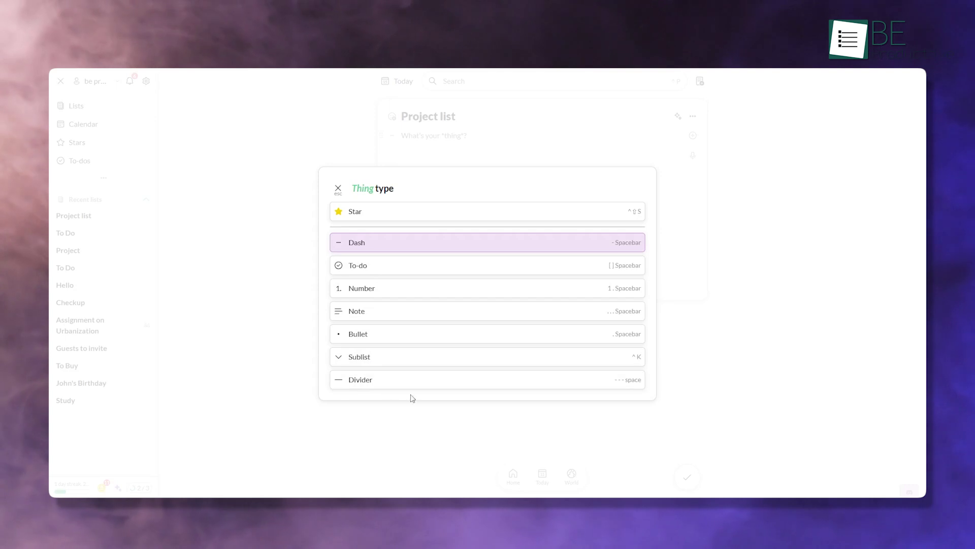
{"action": "key", "text": "Down"}
{"action": "key", "text": "Return"}
{"action": "type", "text": "Animation"}
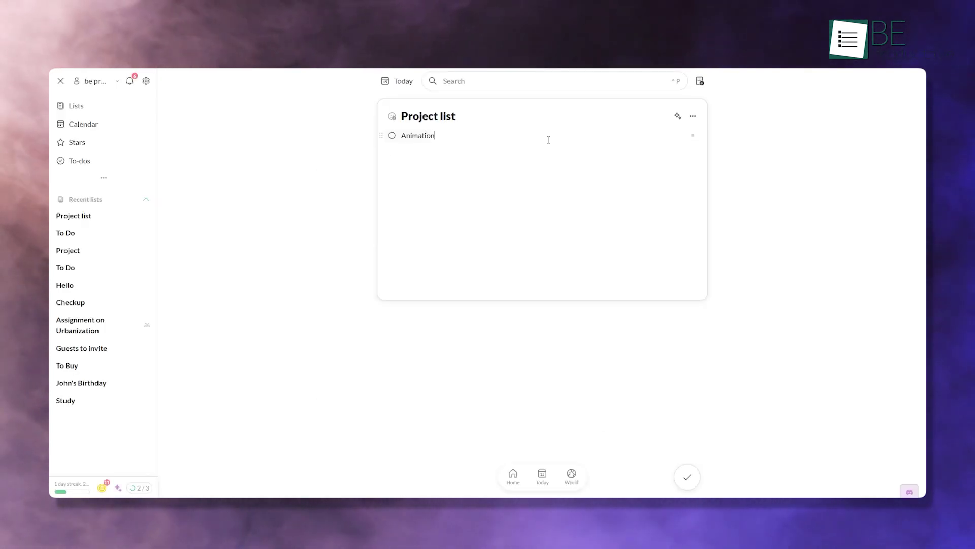
{"action": "key", "text": "Return"}
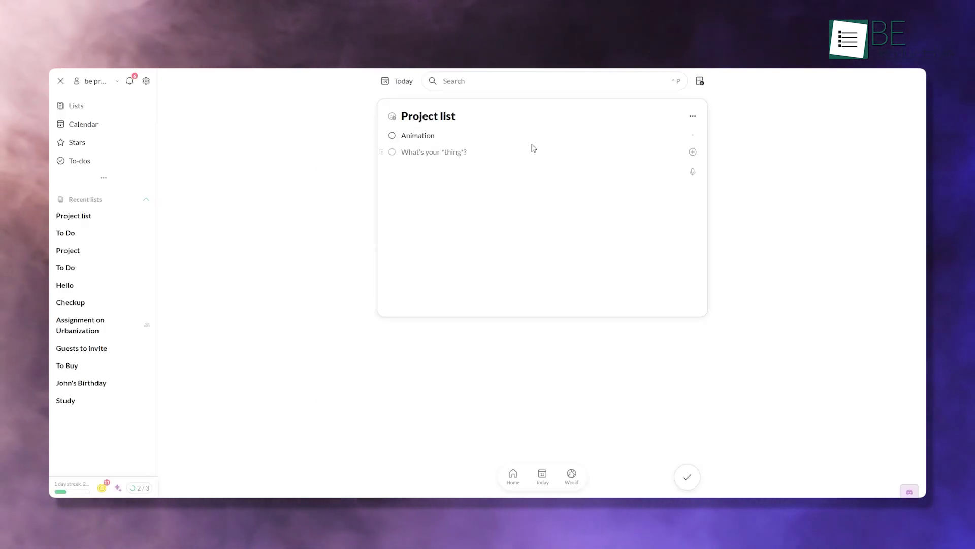
{"action": "type", "text": "Graphics"}
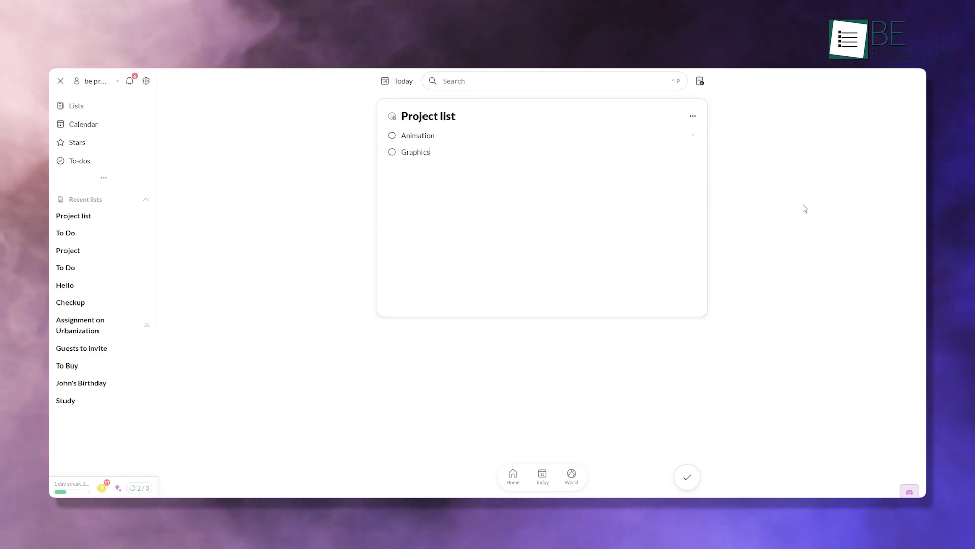
{"action": "key", "text": "Return"}
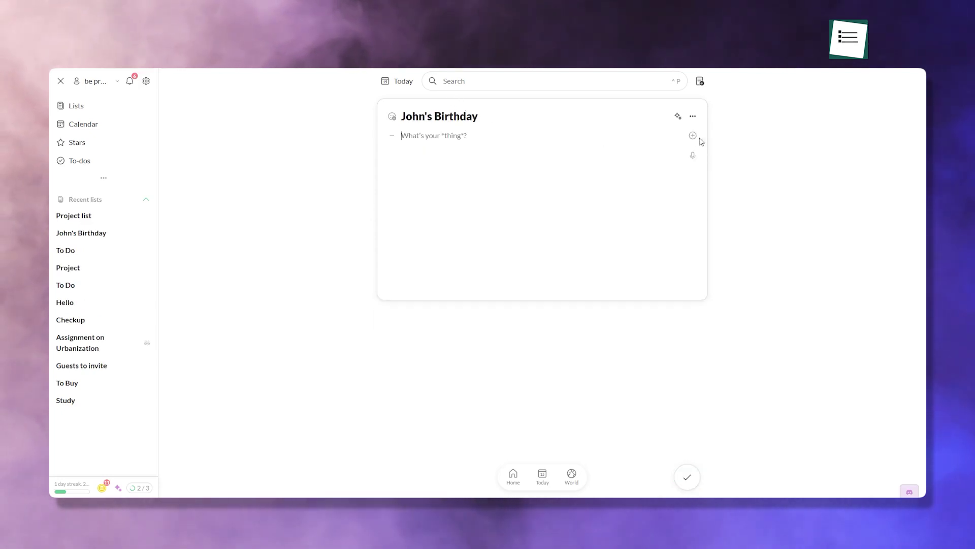
Add the dash item "Gift for next week" to the birthday list
{"action": "type", "text": "G"}
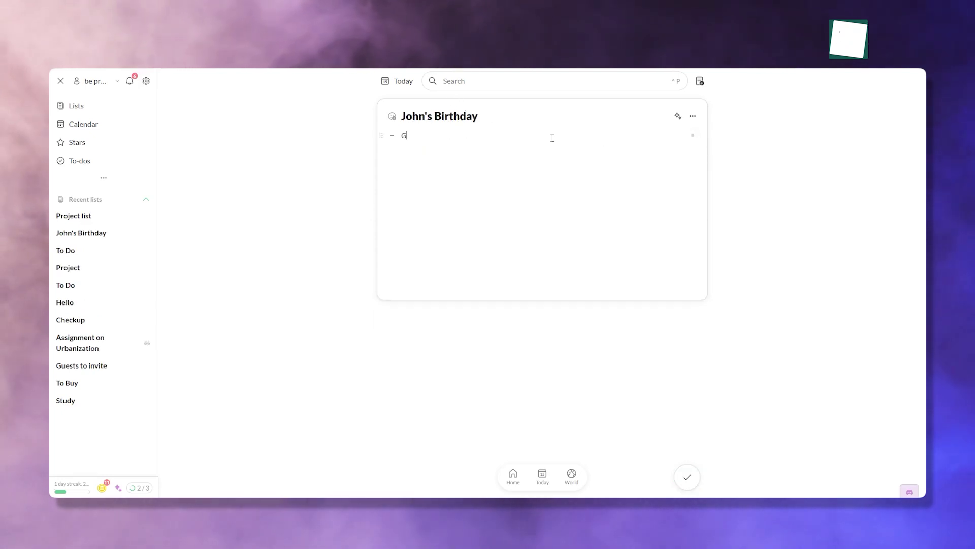
{"action": "type", "text": "ift for"}
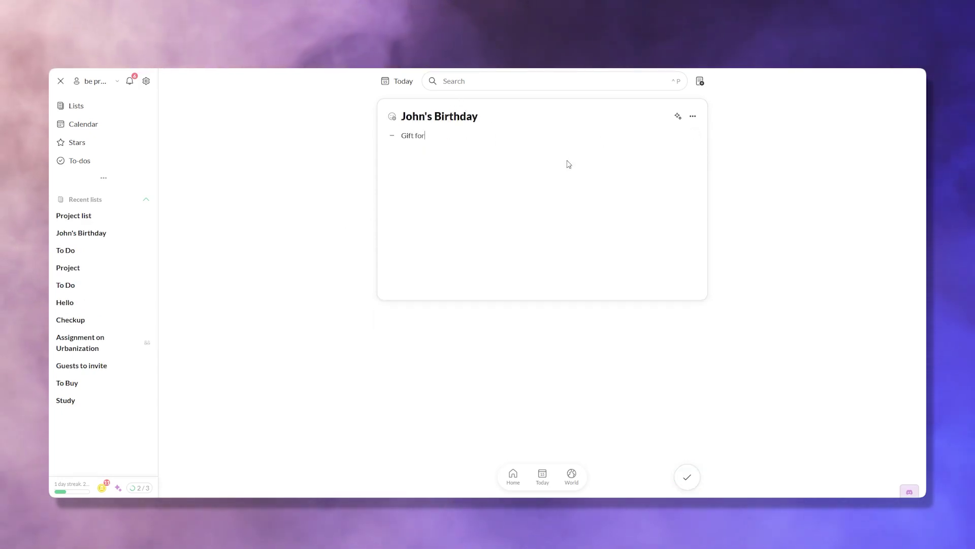
{"action": "type", "text": " next week"}
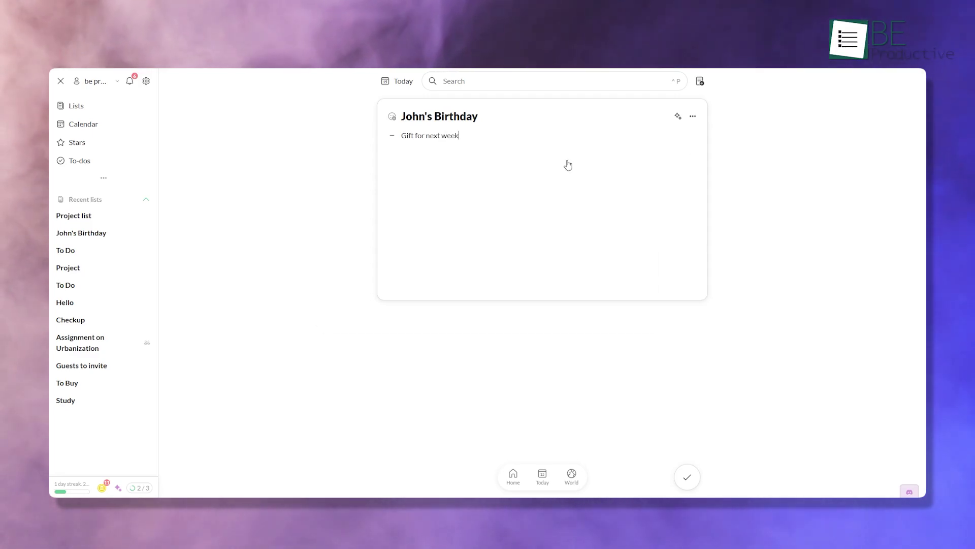
{"action": "key", "text": "Return"}
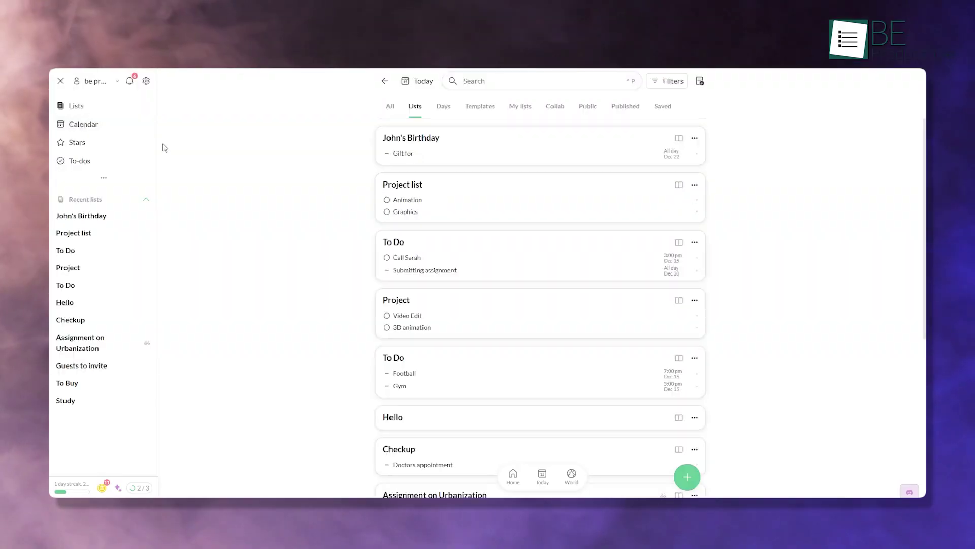
Add the dash item Maldives to the Travel itinerary list
{"action": "scroll", "coordinate": [366, 164], "scroll_direction": "down", "scroll_amount": 2}
{"action": "scroll", "coordinate": [350, 176], "scroll_direction": "down", "scroll_amount": 6}
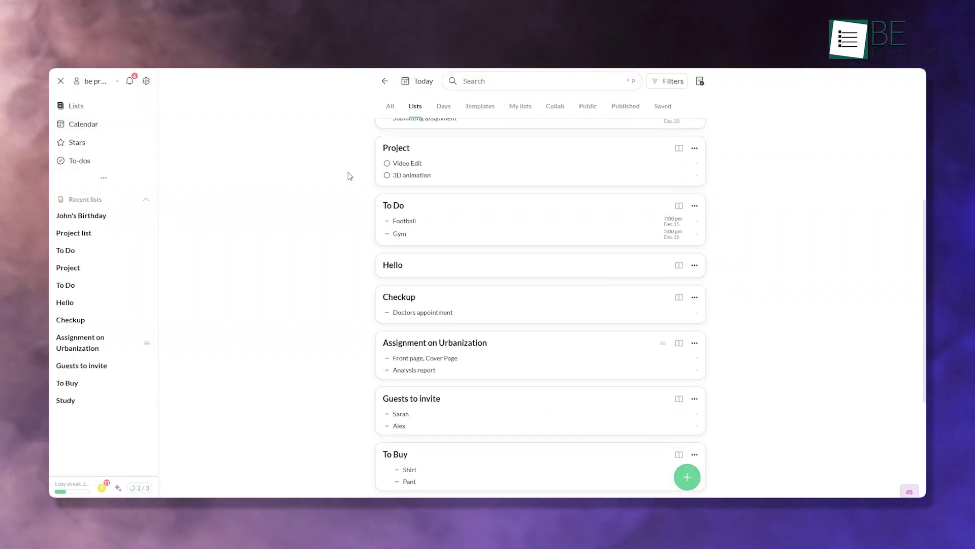
{"action": "scroll", "coordinate": [350, 177], "scroll_direction": "up", "scroll_amount": 7}
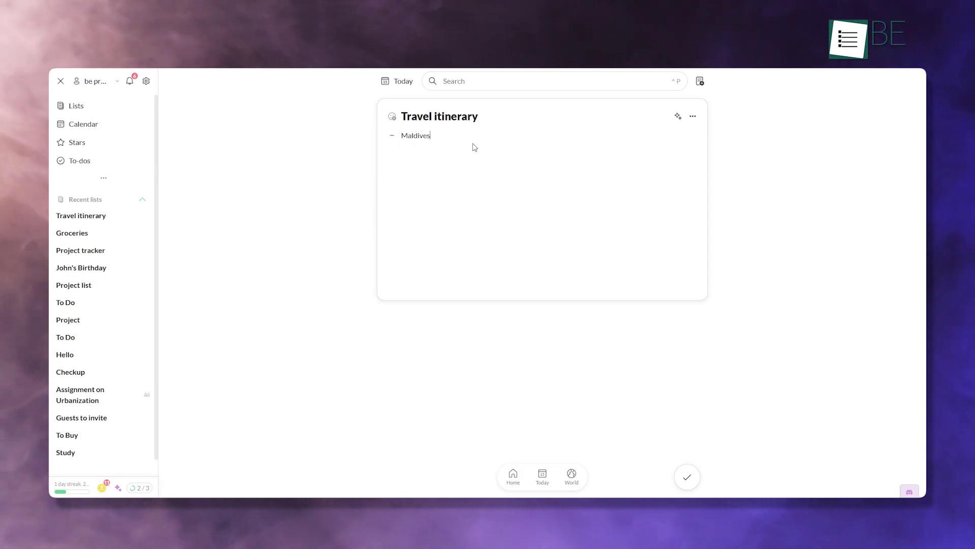
{"action": "key", "text": "Return"}
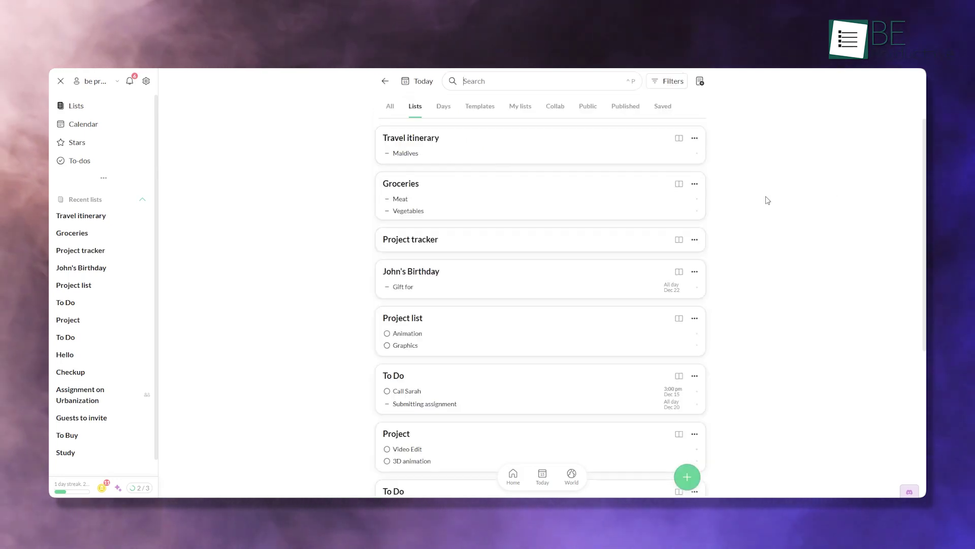
Open the To Buy list from the lists overview, and open the add options for a new entry in Guests to invite
{"action": "scroll", "coordinate": [768, 229], "scroll_direction": "down", "scroll_amount": 6}
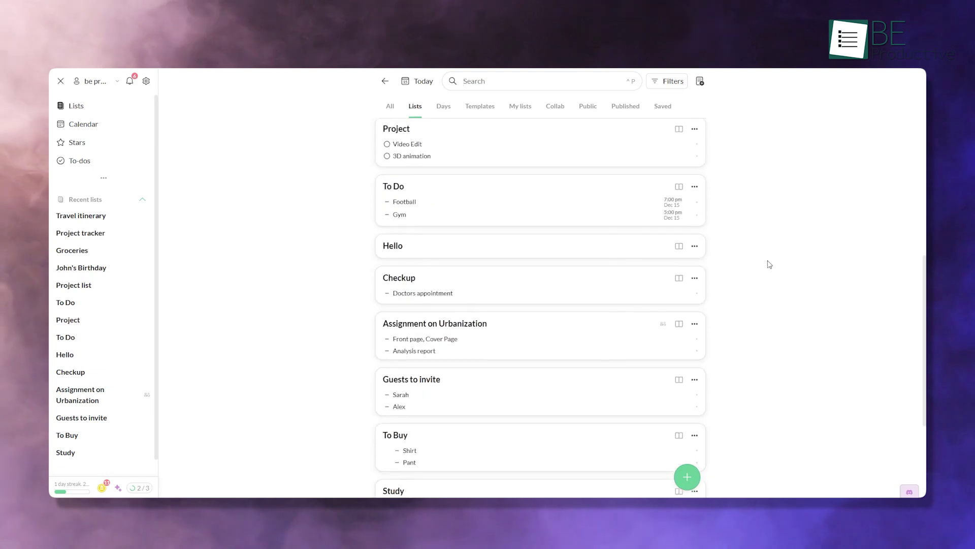
{"action": "scroll", "coordinate": [770, 264], "scroll_direction": "down", "scroll_amount": 3}
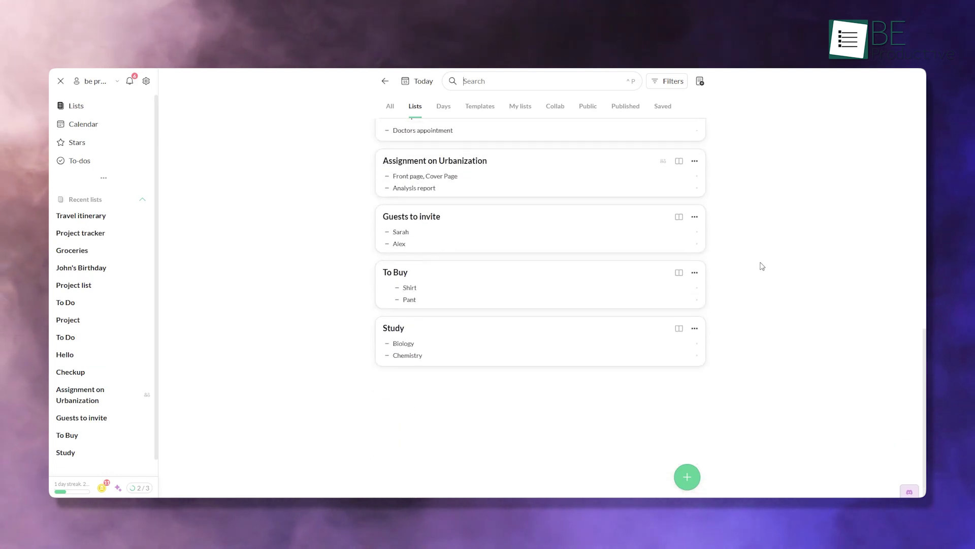
{"action": "left_click", "coordinate": [430, 272]}
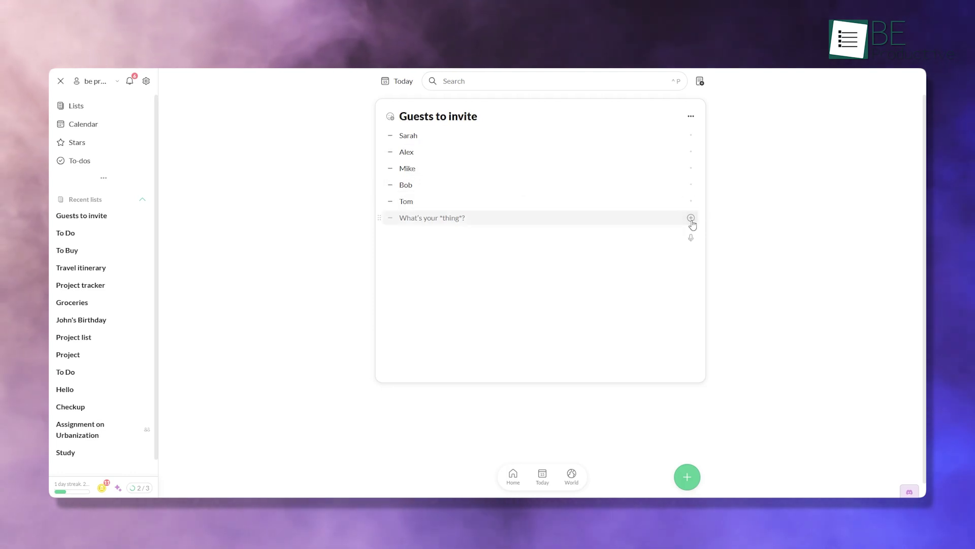
{"action": "left_click", "coordinate": [690, 219]}
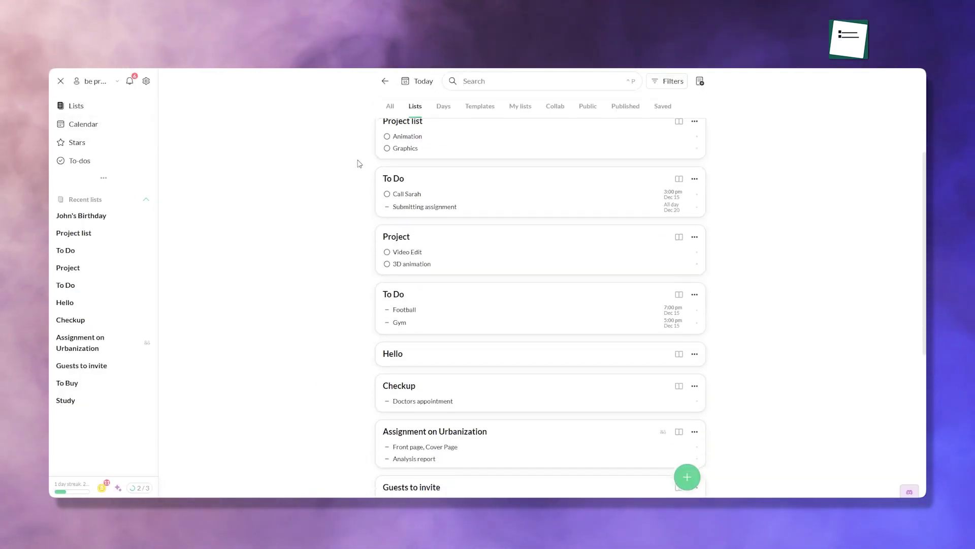
{"action": "scroll", "coordinate": [359, 164], "scroll_direction": "down", "scroll_amount": 4}
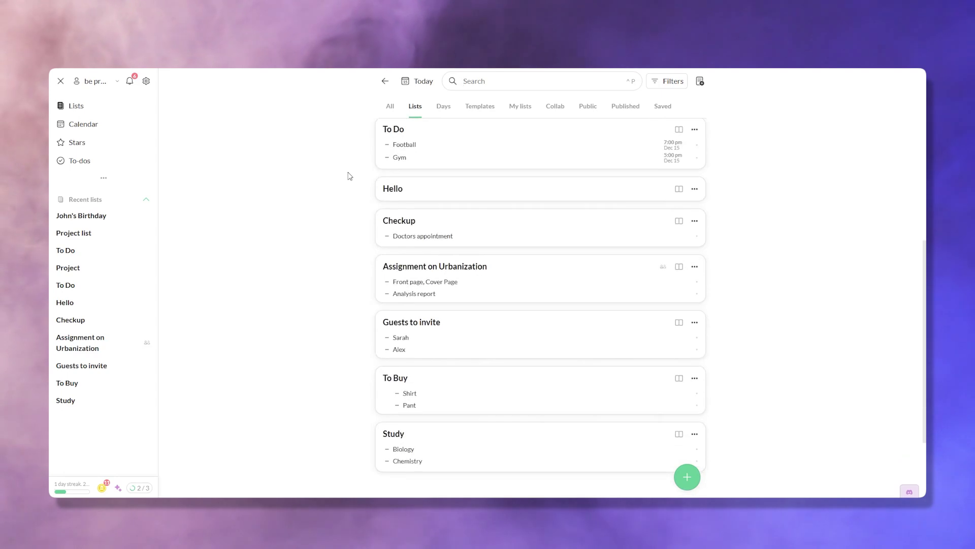
{"action": "scroll", "coordinate": [347, 175], "scroll_direction": "down", "scroll_amount": 2}
{"action": "scroll", "coordinate": [347, 175], "scroll_direction": "up", "scroll_amount": 6}
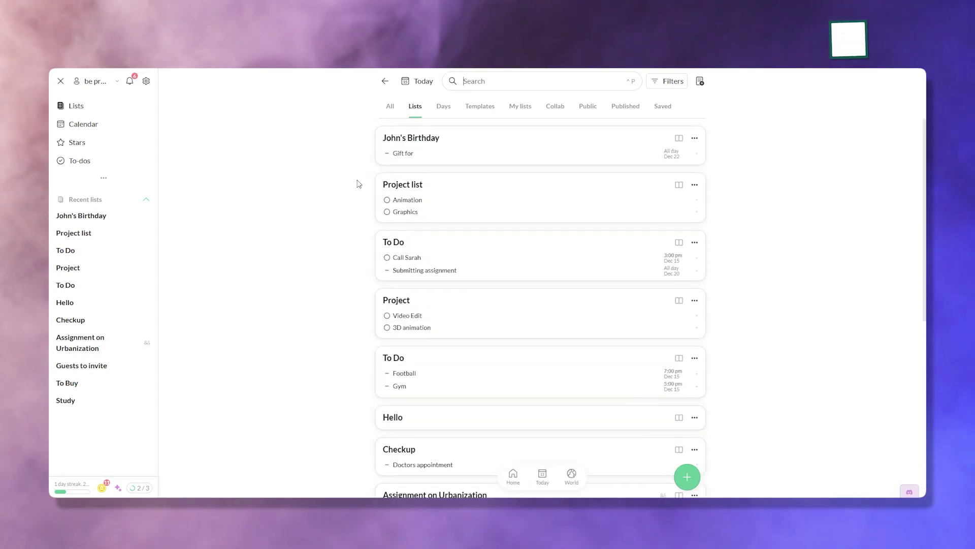
Add the phone-call item for 3 pm to the To Do list and accept its suggested reminder
{"action": "scroll", "coordinate": [348, 298], "scroll_direction": "down", "scroll_amount": 6}
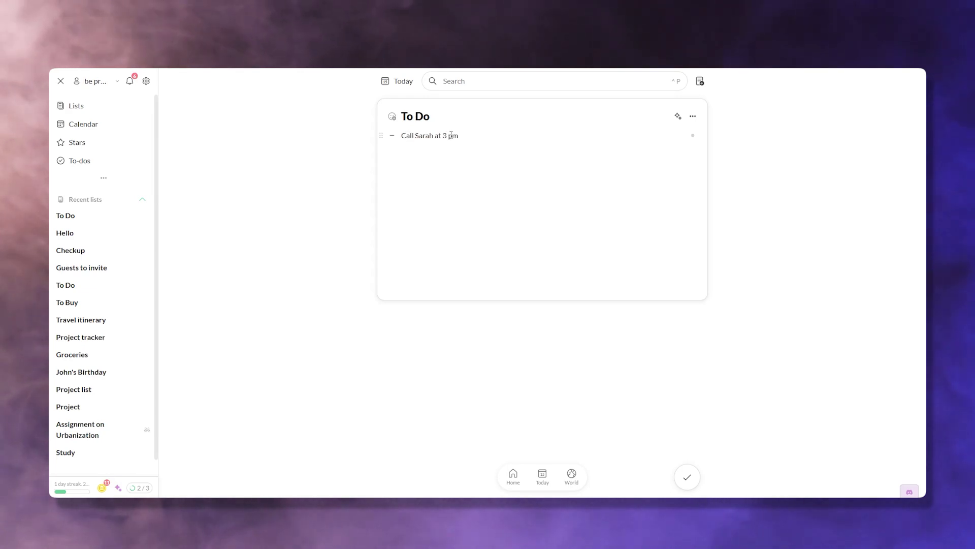
{"action": "key", "text": "Return"}
{"action": "left_click", "coordinate": [578, 312]}
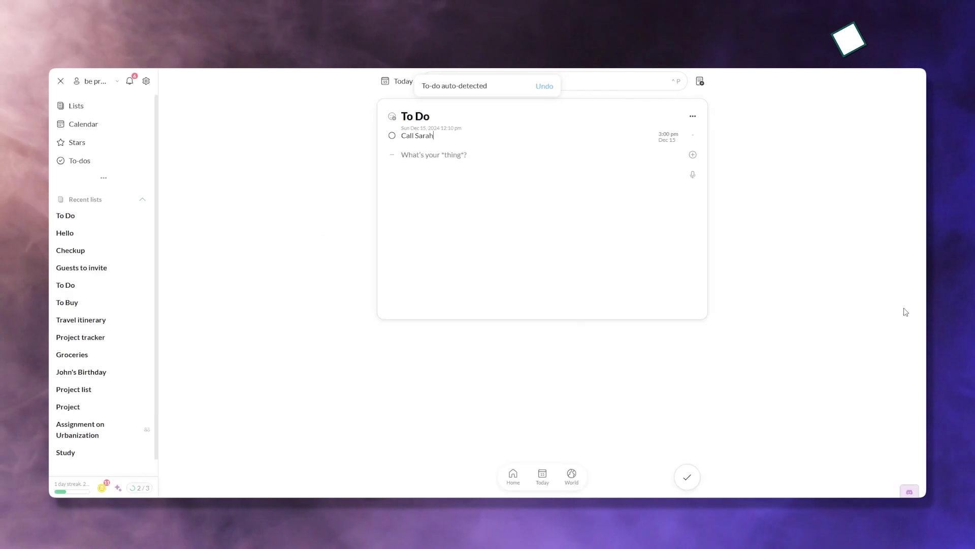
Add "Submit the assignment next Friday" to the To Do list and accept its suggested reminder
{"action": "type", "text": "Submit the assignment next Friday"}
{"action": "key", "text": "Return"}
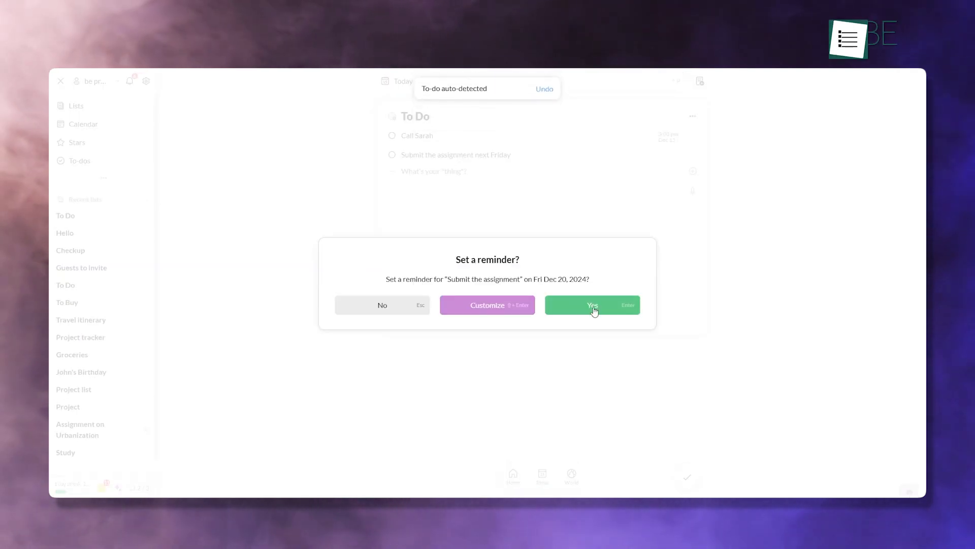
{"action": "left_click", "coordinate": [597, 306]}
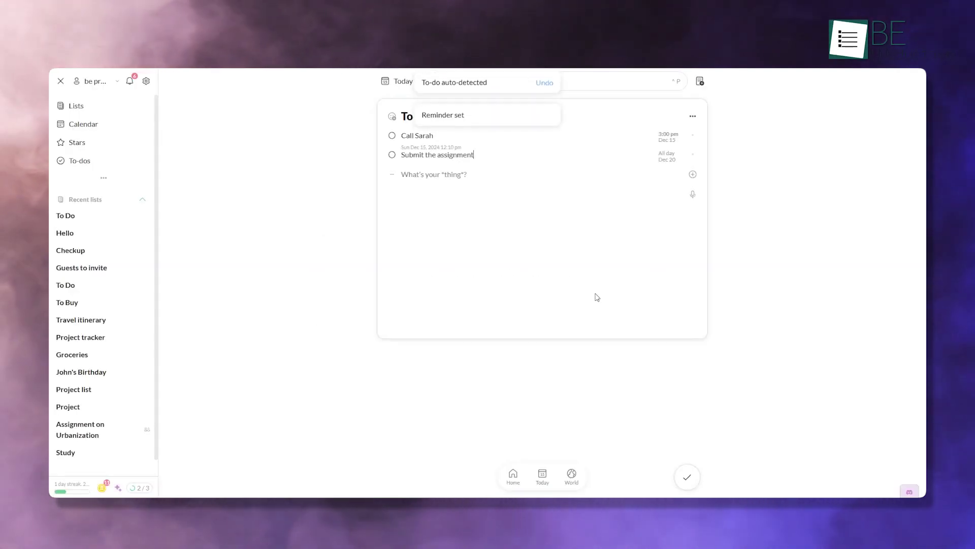
Select the "Submit the assignment" item and examine its reminder options
{"action": "left_click", "coordinate": [693, 154]}
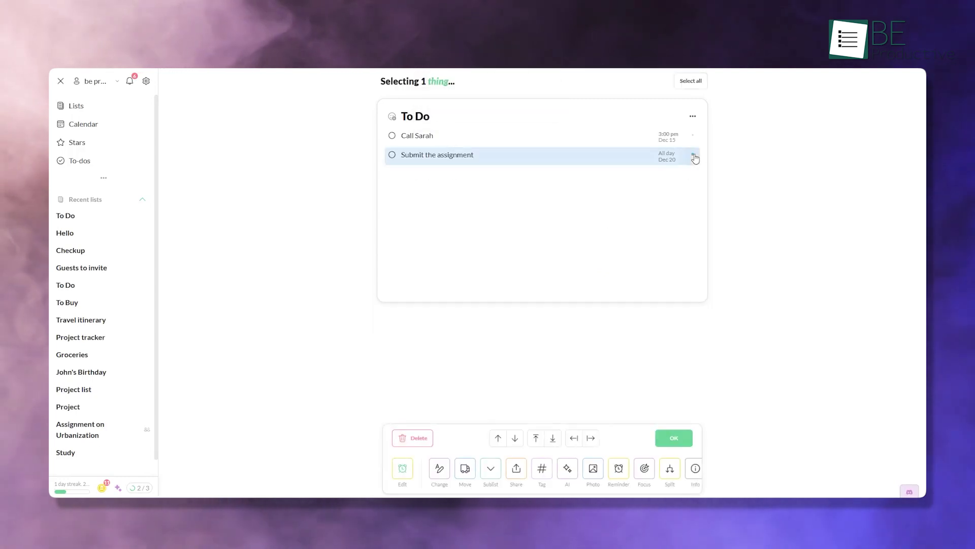
{"action": "left_click", "coordinate": [618, 475]}
{"action": "scroll", "coordinate": [510, 296], "scroll_direction": "down", "scroll_amount": 2}
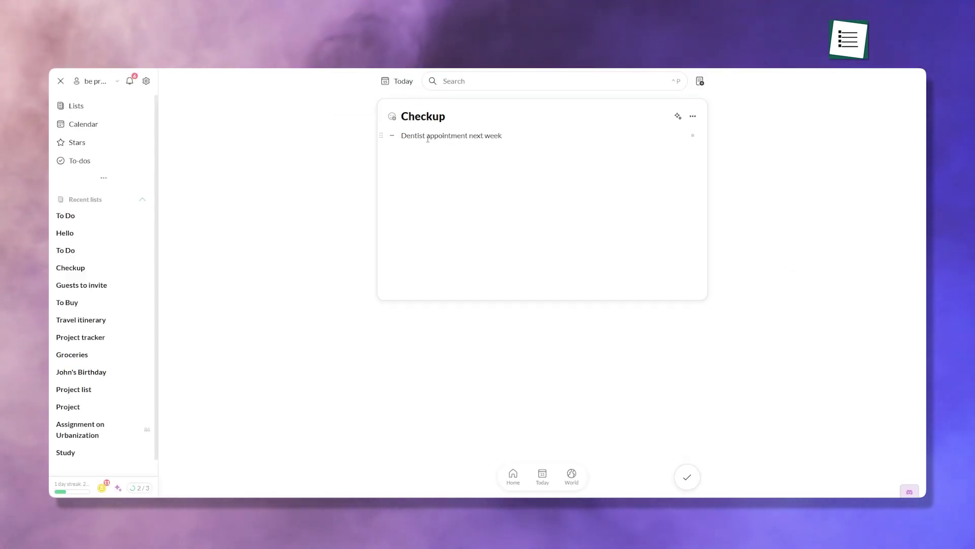
Select "Dentist appointment next week" in the Checkup list and accept its suggested reminder
{"action": "left_click", "coordinate": [695, 135]}
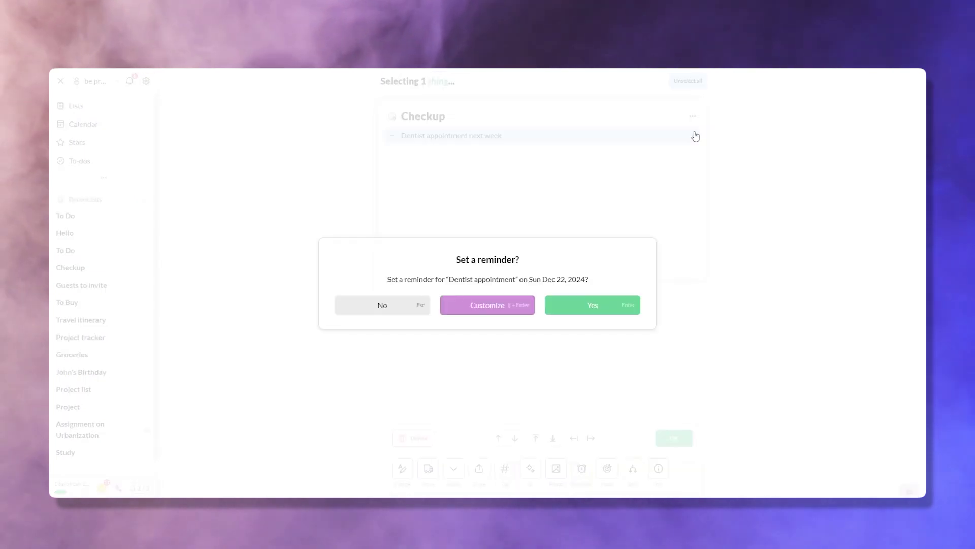
{"action": "left_click", "coordinate": [571, 308]}
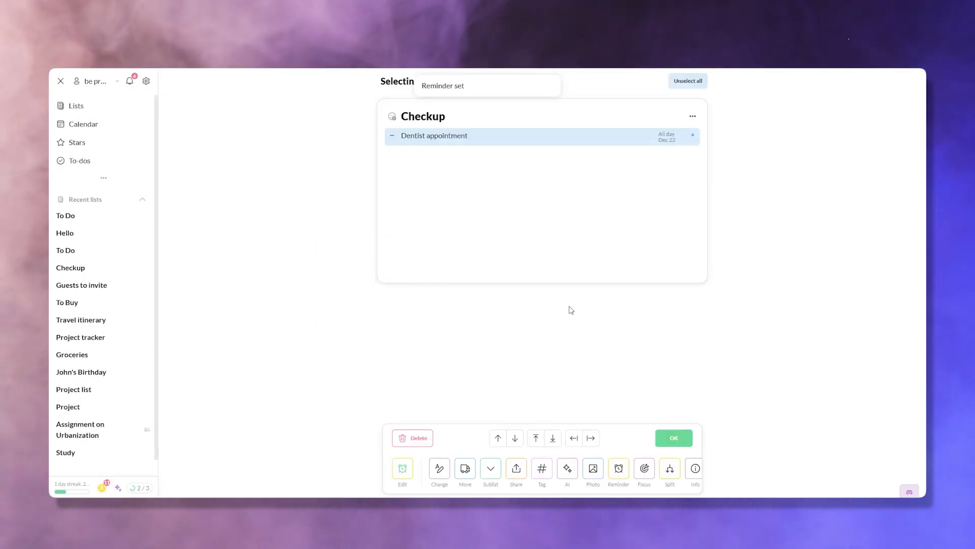
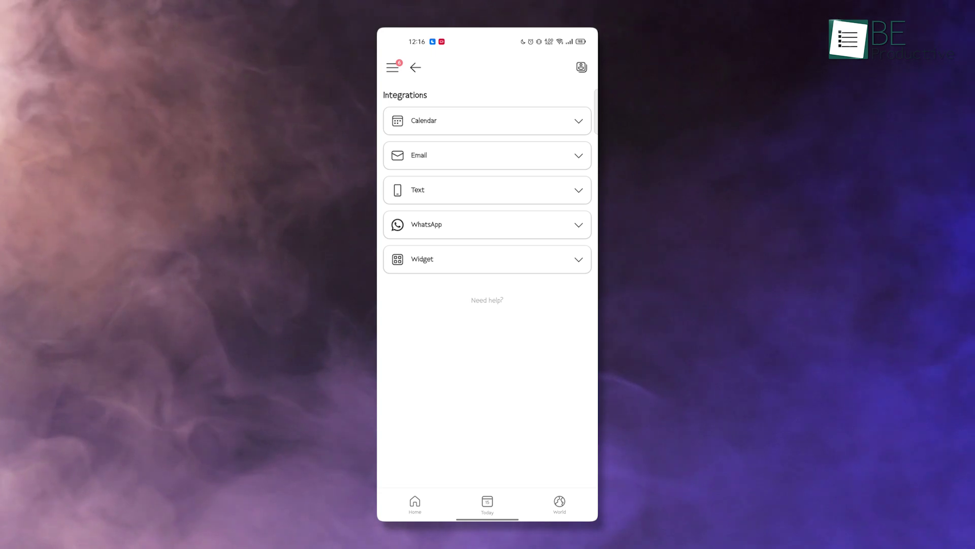
Start connecting the calendar in the Integrations settings and answer the calendar access request
{"action": "left_click", "coordinate": [488, 151]}
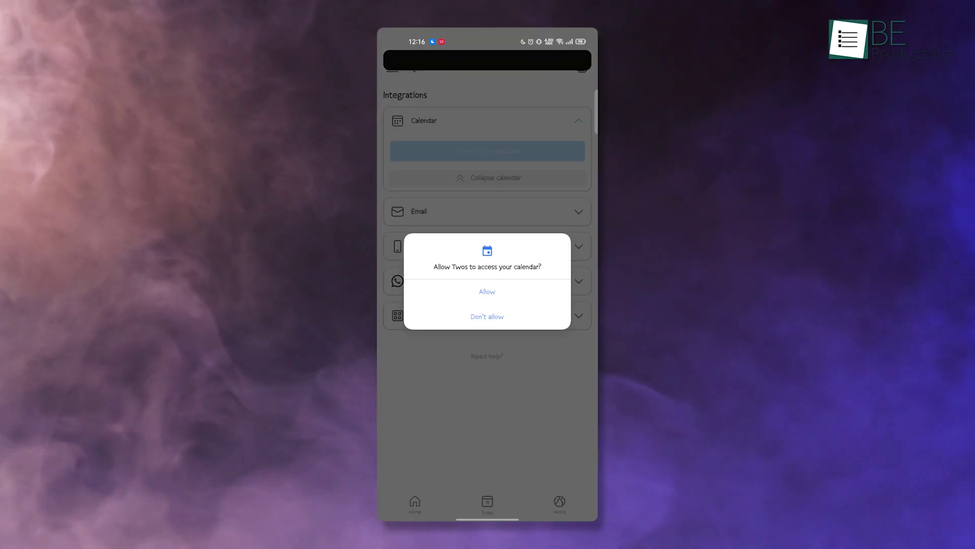
{"action": "left_click", "coordinate": [486, 325]}
Open the calendar and check the daily entries for December 20 and December 22, 2024
{"action": "left_click", "coordinate": [392, 67]}
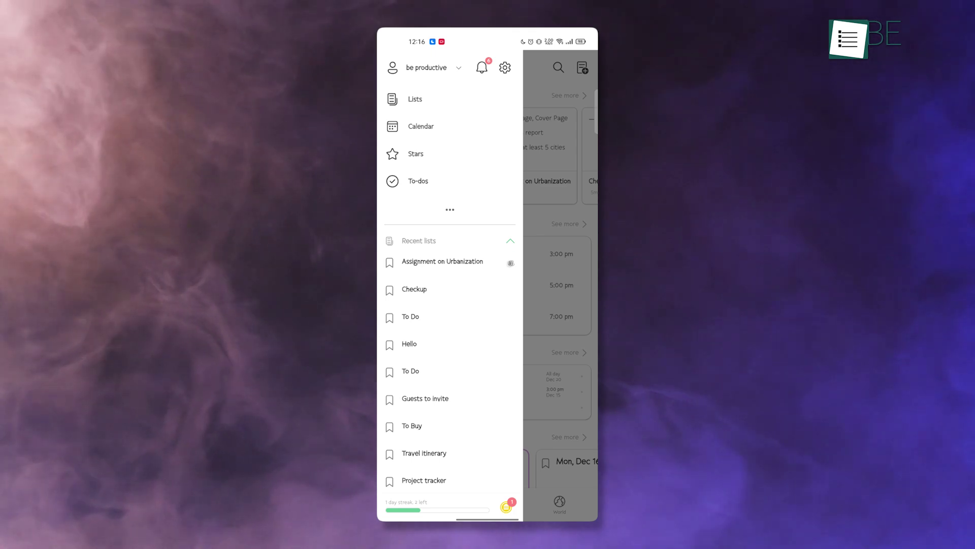
{"action": "left_click", "coordinate": [421, 126]}
{"action": "left_click_drag", "start_coordinate": [521, 202], "coordinate": [471, 203]}
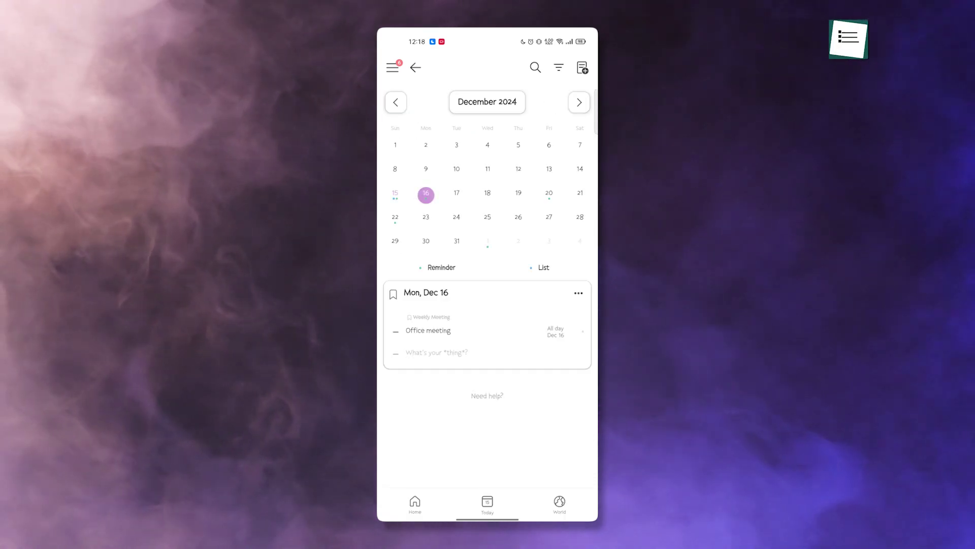
{"action": "left_click", "coordinate": [549, 194]}
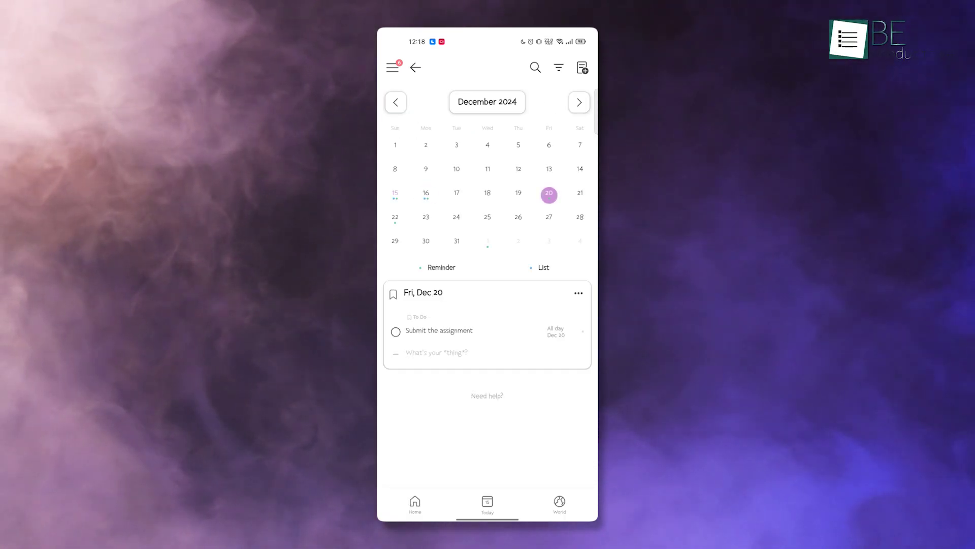
{"action": "left_click", "coordinate": [395, 226]}
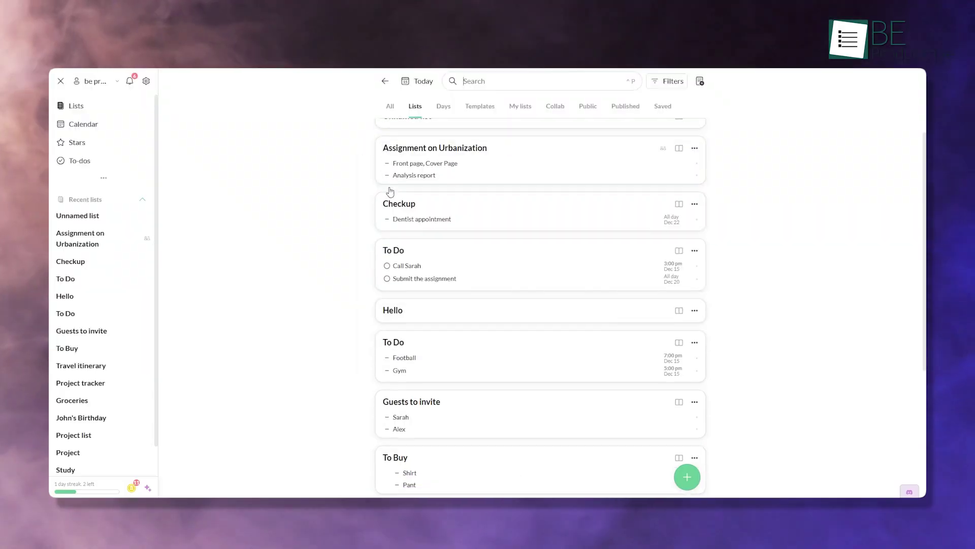
Look through the saved lists, first in the Lists category and again with All entries shown
{"action": "scroll", "coordinate": [406, 167], "scroll_direction": "down", "scroll_amount": 4}
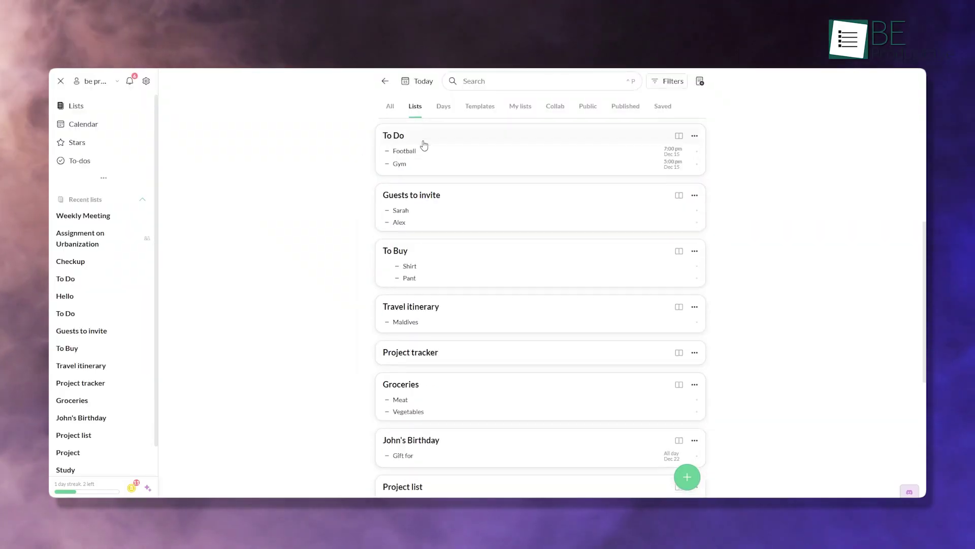
{"action": "left_click", "coordinate": [391, 106]}
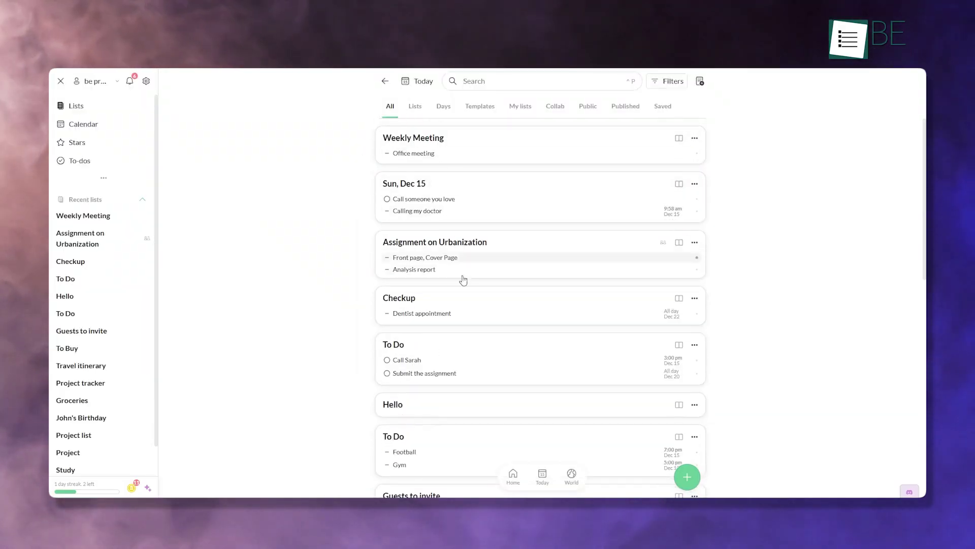
{"action": "scroll", "coordinate": [670, 359], "scroll_direction": "down", "scroll_amount": 6}
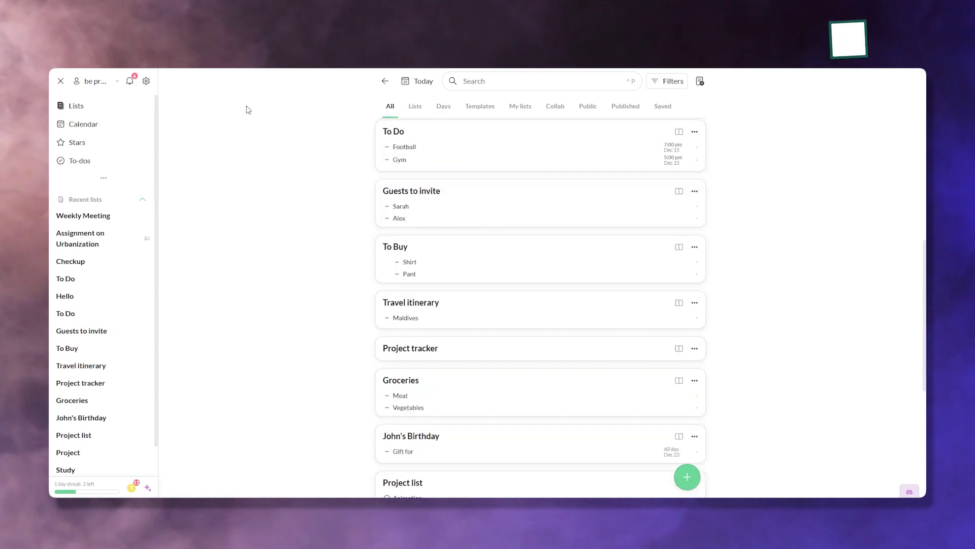
Collapse the recent lists and examine the additional views and the list filter options
{"action": "left_click", "coordinate": [137, 201]}
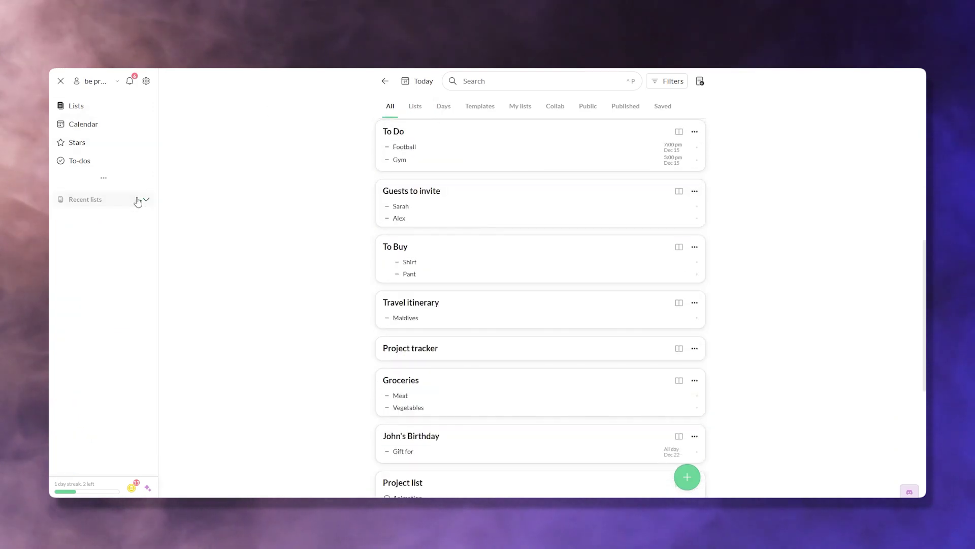
{"action": "left_click", "coordinate": [104, 180]}
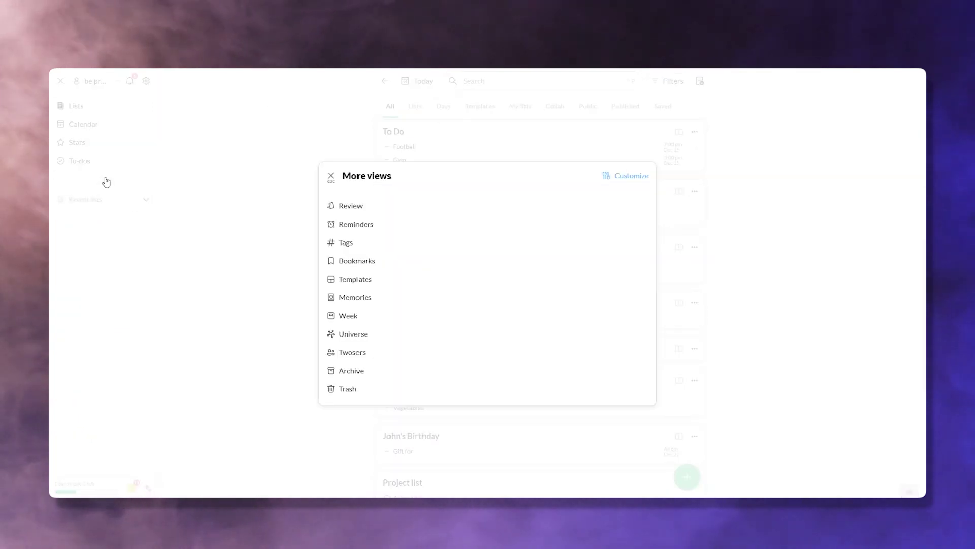
{"action": "left_click", "coordinate": [281, 410]}
{"action": "left_click", "coordinate": [678, 88]}
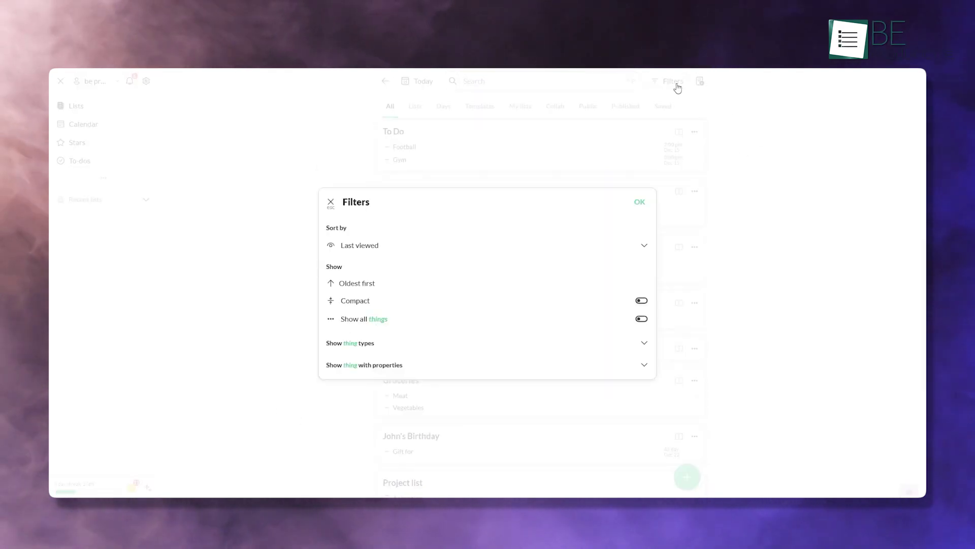
{"action": "left_click", "coordinate": [855, 337]}
Bookmark the To Do list containing "Submit the assignment" in red
{"action": "left_click", "coordinate": [694, 301]}
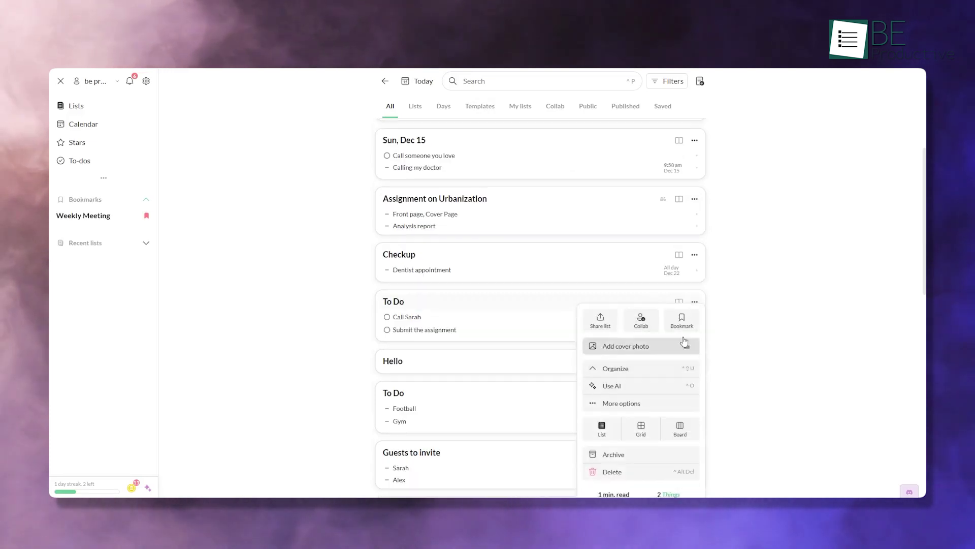
{"action": "left_click", "coordinate": [682, 321]}
{"action": "left_click", "coordinate": [403, 248]}
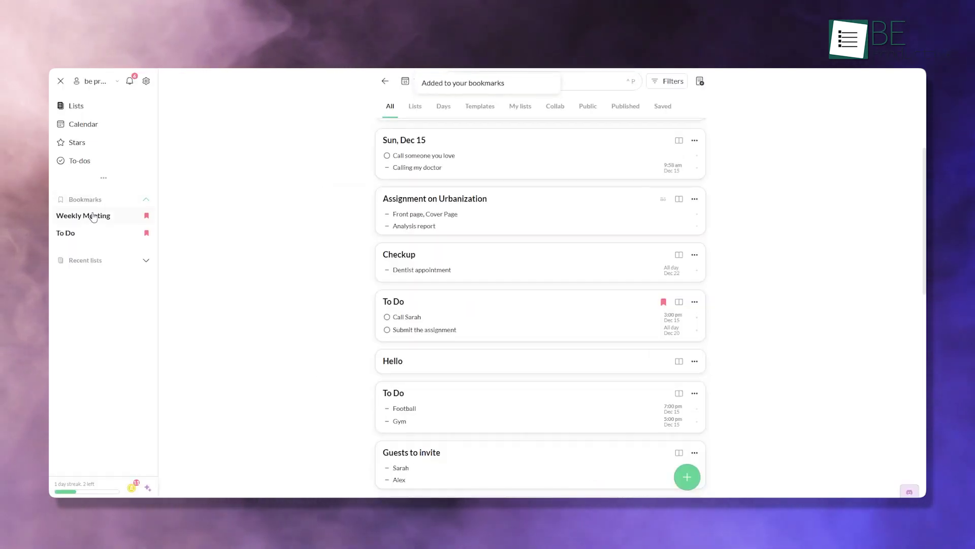
Review the Bookmarks page and open the bookmarked To Do list
{"action": "left_click", "coordinate": [66, 200]}
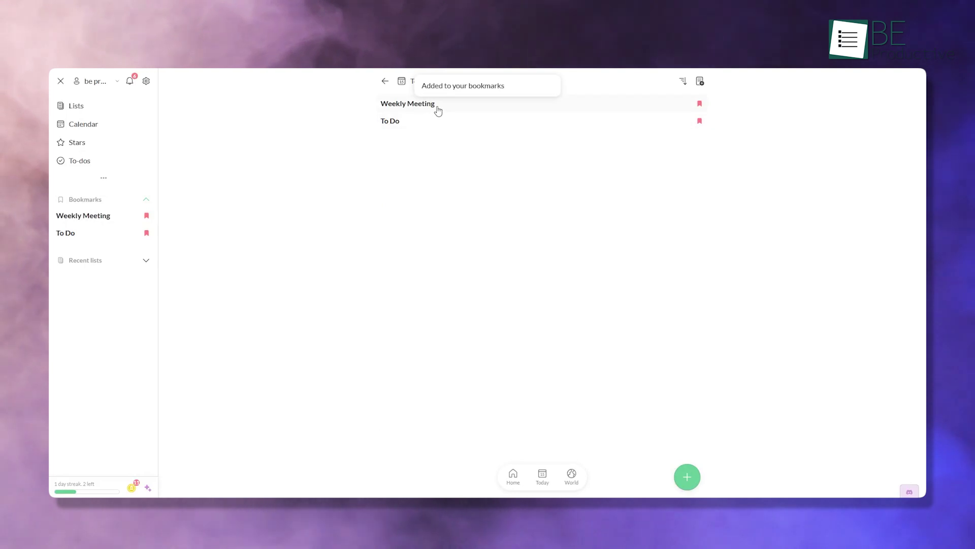
{"action": "left_click", "coordinate": [438, 111]}
{"action": "left_click", "coordinate": [83, 200]}
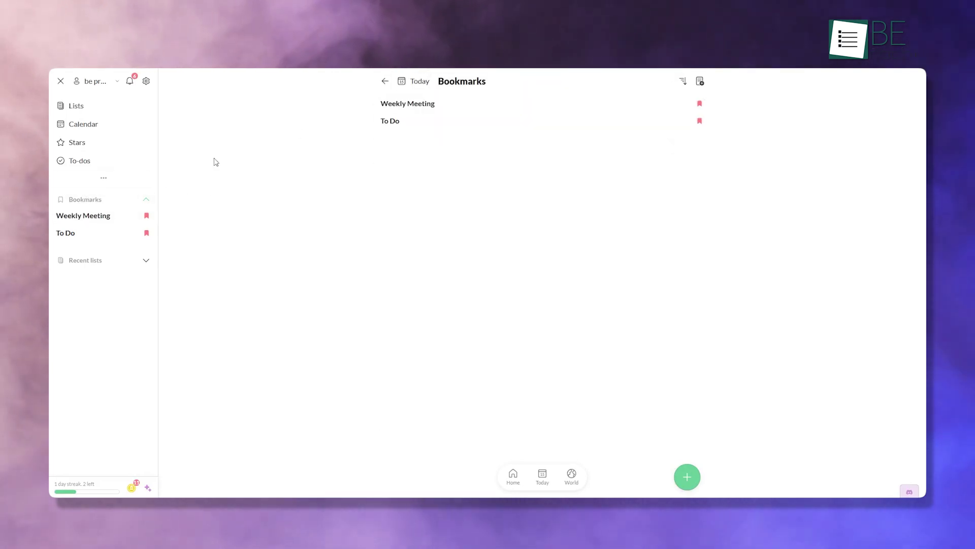
{"action": "left_click", "coordinate": [420, 120]}
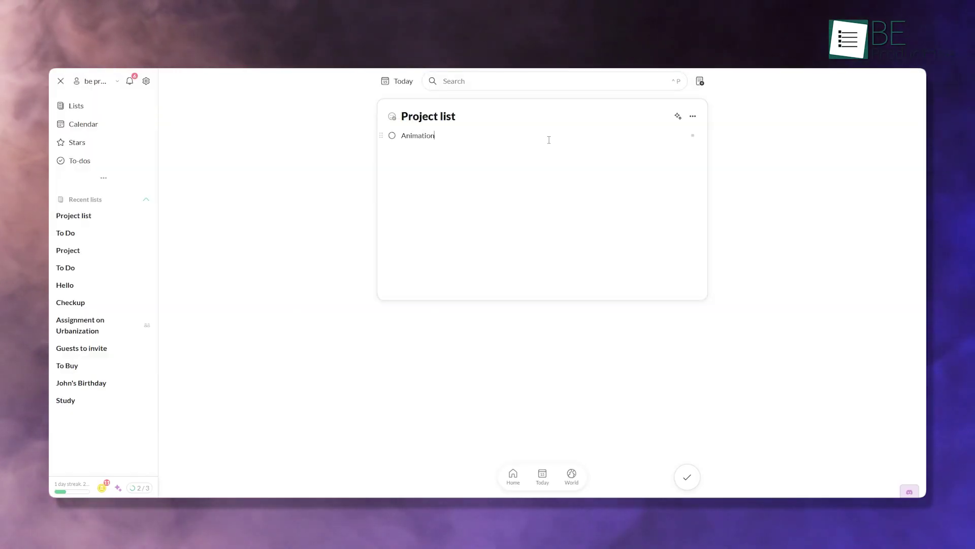
Enter Animation and Graphics as to-do items in Project list
{"action": "key", "text": "Return"}
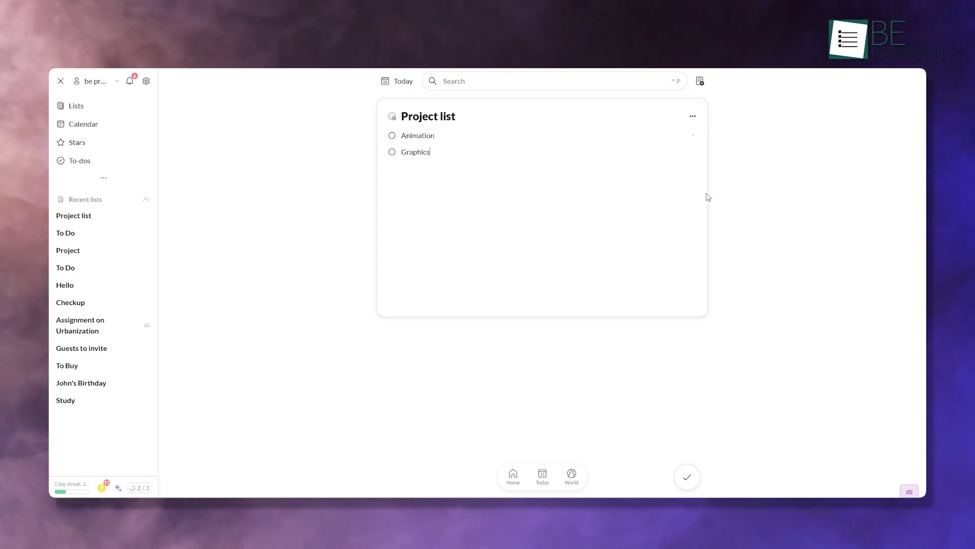
{"action": "key", "text": "Return"}
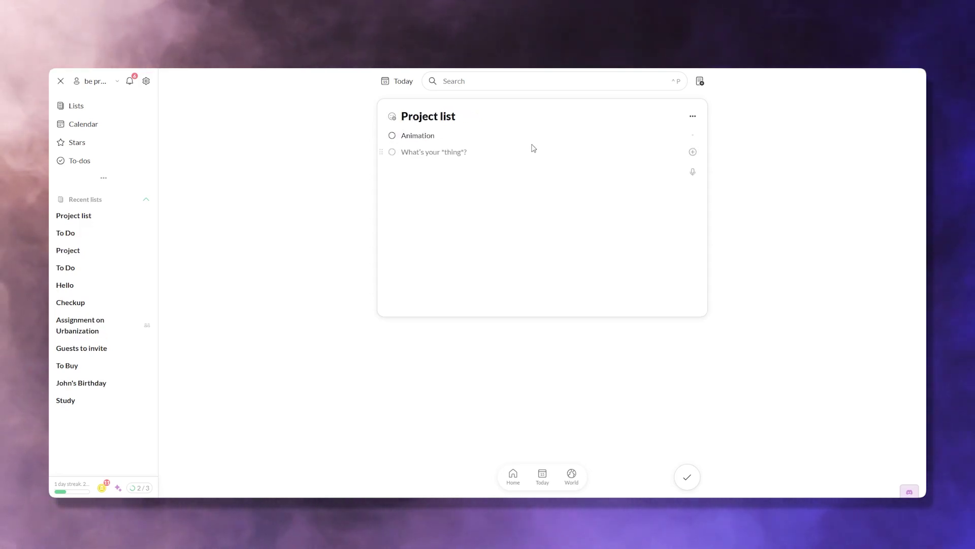
{"action": "type", "text": "Graphics"}
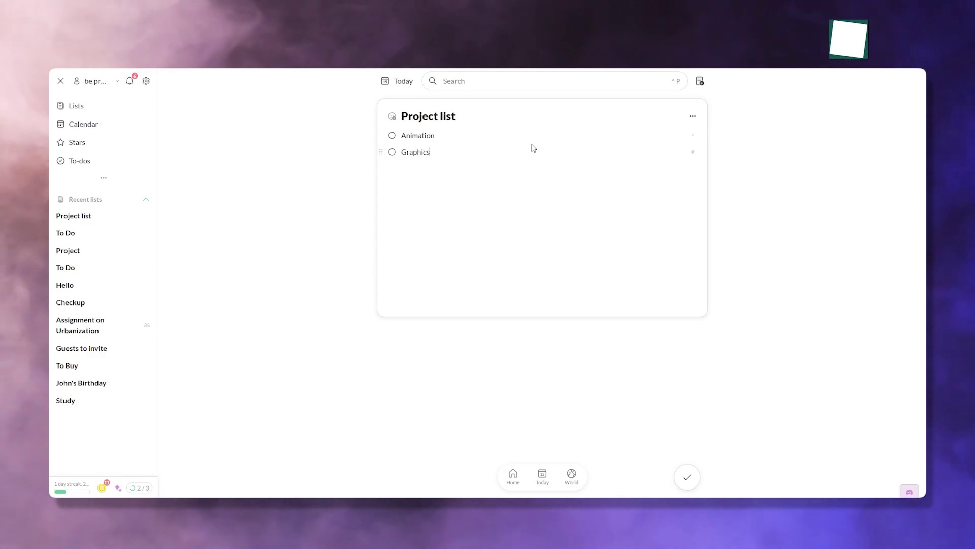
{"action": "left_click", "coordinate": [620, 196]}
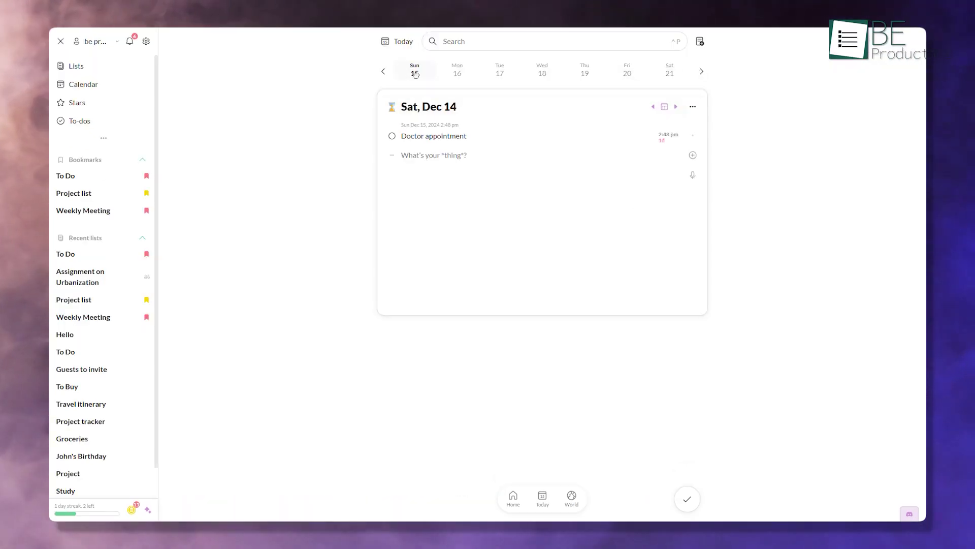
View the daily pages for Sunday 15 and Monday 16, and check the reminder of "Writing my report" on Saturday, December 14
{"action": "left_click", "coordinate": [411, 70]}
{"action": "left_click", "coordinate": [455, 70]}
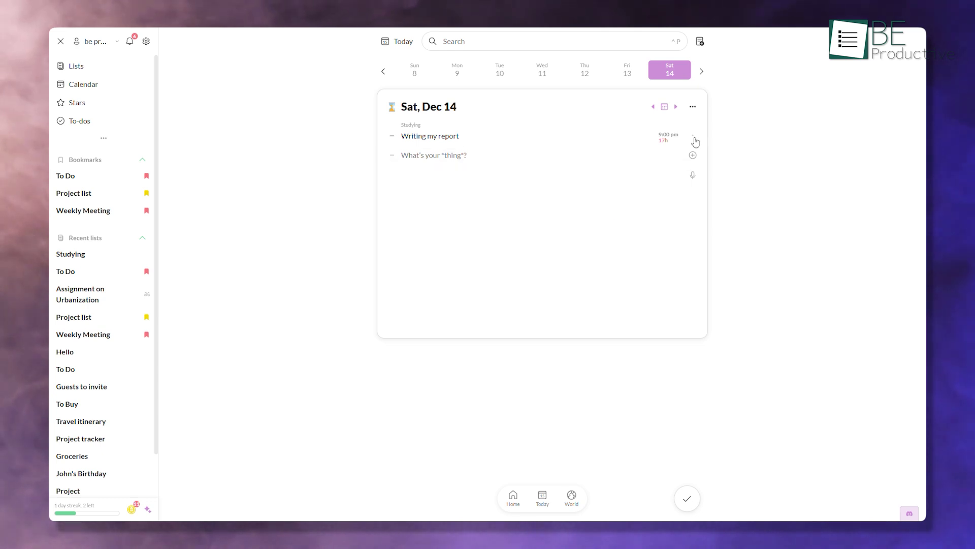
{"action": "left_click", "coordinate": [665, 137]}
{"action": "key", "text": "Escape"}
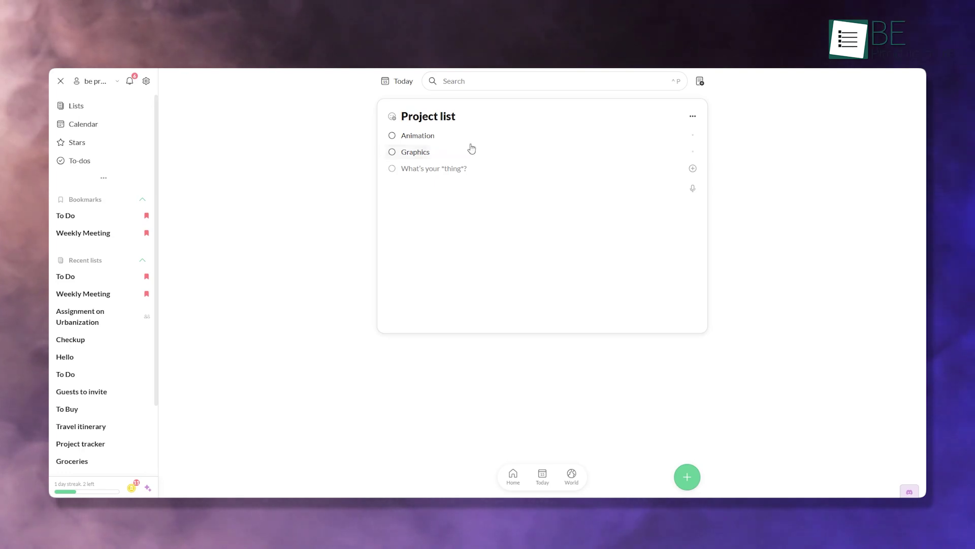
Bookmark Project list in yellow and mark its Animation and Graphics to-dos as completed
{"action": "left_click", "coordinate": [693, 117]}
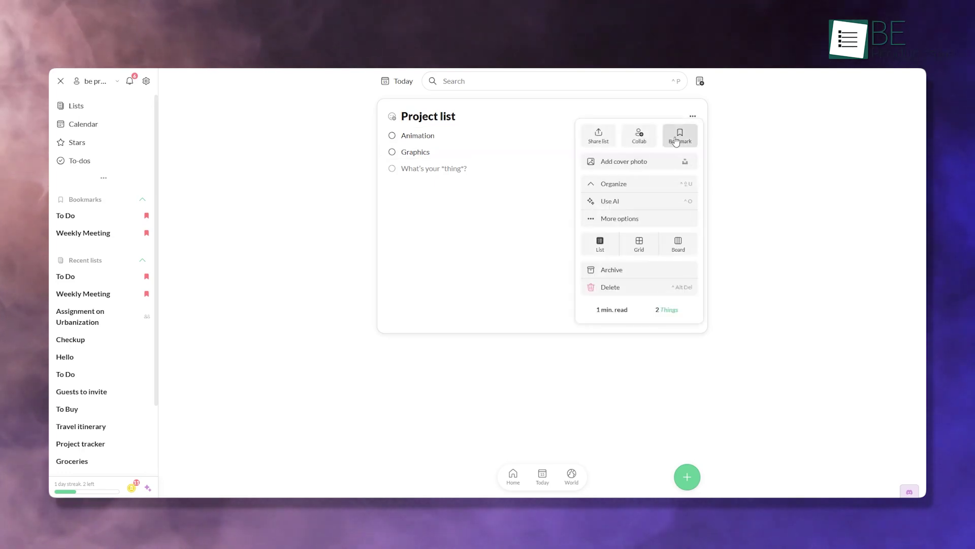
{"action": "left_click", "coordinate": [676, 140]}
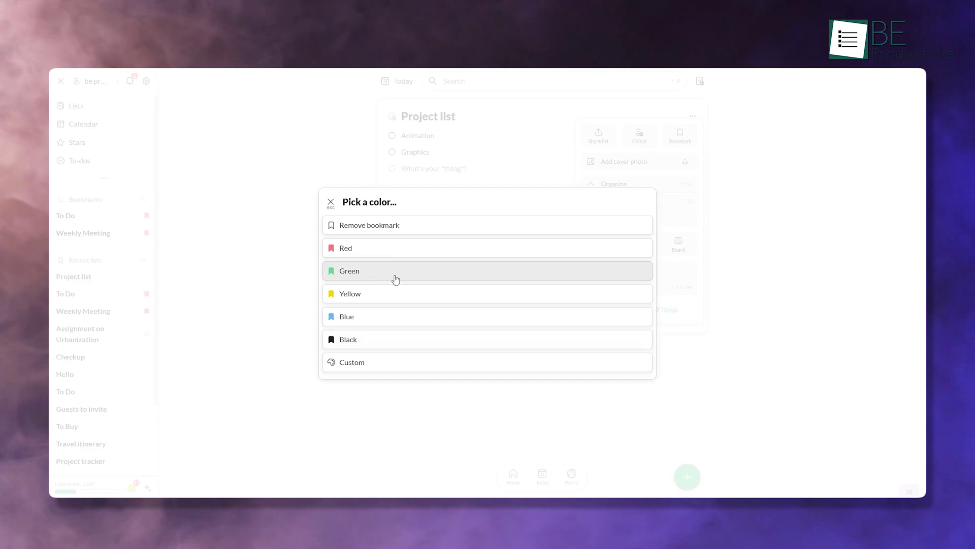
{"action": "left_click", "coordinate": [371, 293]}
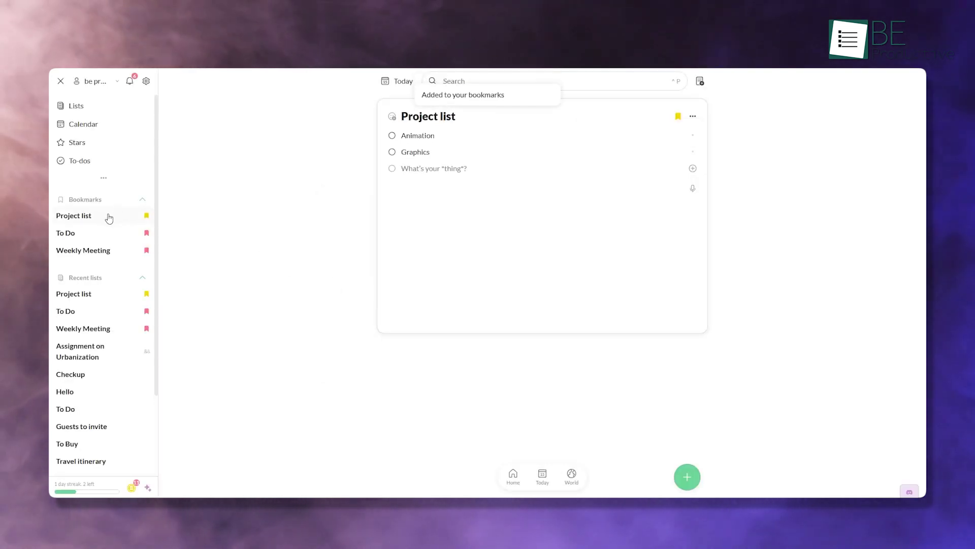
{"action": "left_click", "coordinate": [392, 135]}
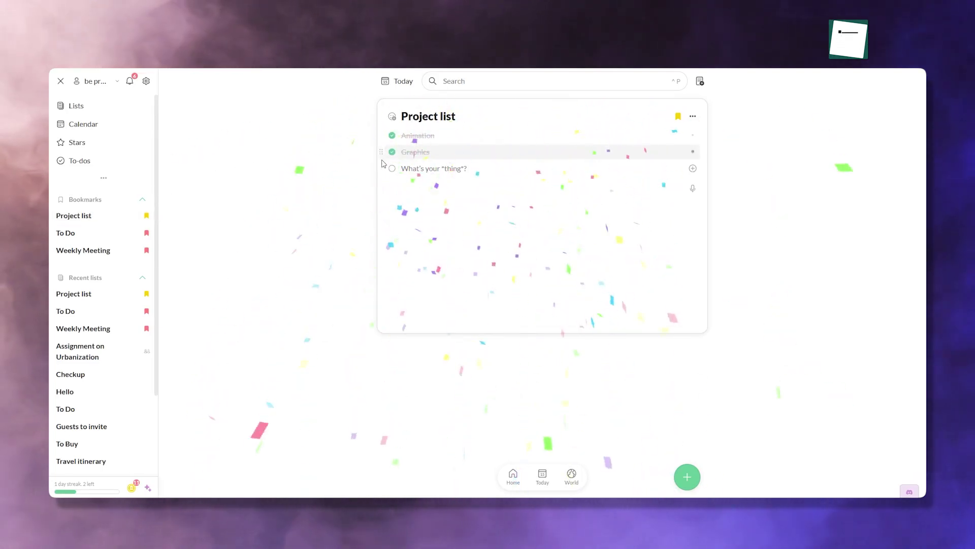
Mark the Graphics to-do in Project list as completed
{"action": "left_click", "coordinate": [392, 152]}
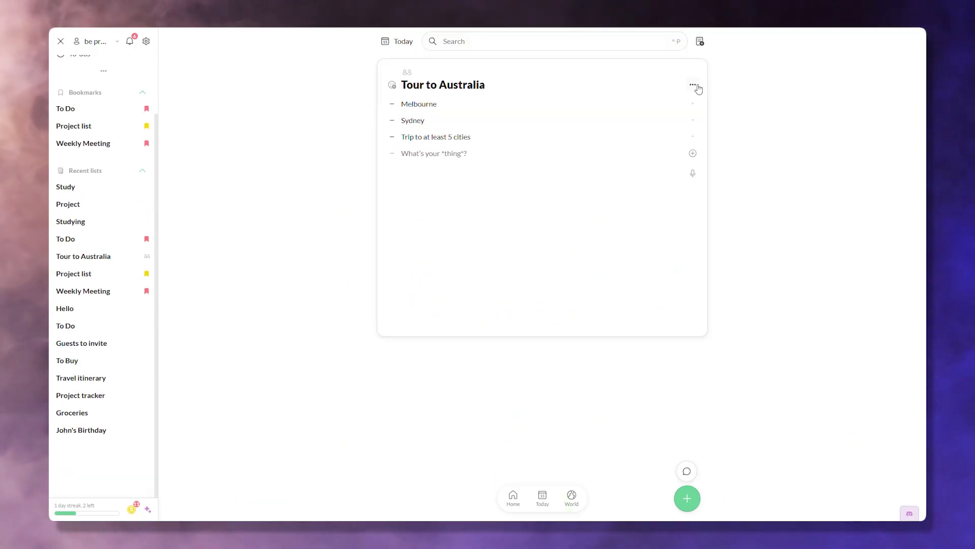
Check the collaborators added to the Tour to Australia list and close the collaborator dialog
{"action": "left_click", "coordinate": [693, 85]}
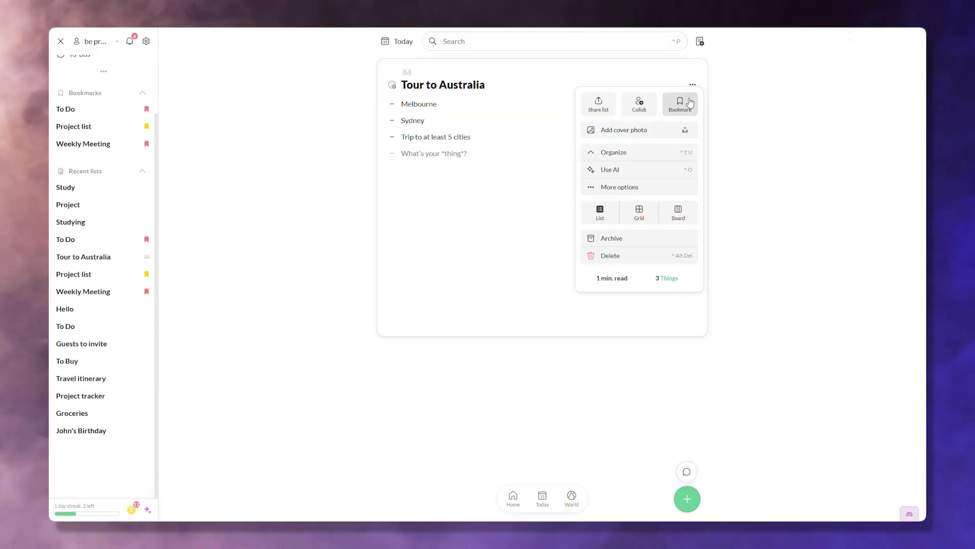
{"action": "left_click", "coordinate": [641, 114]}
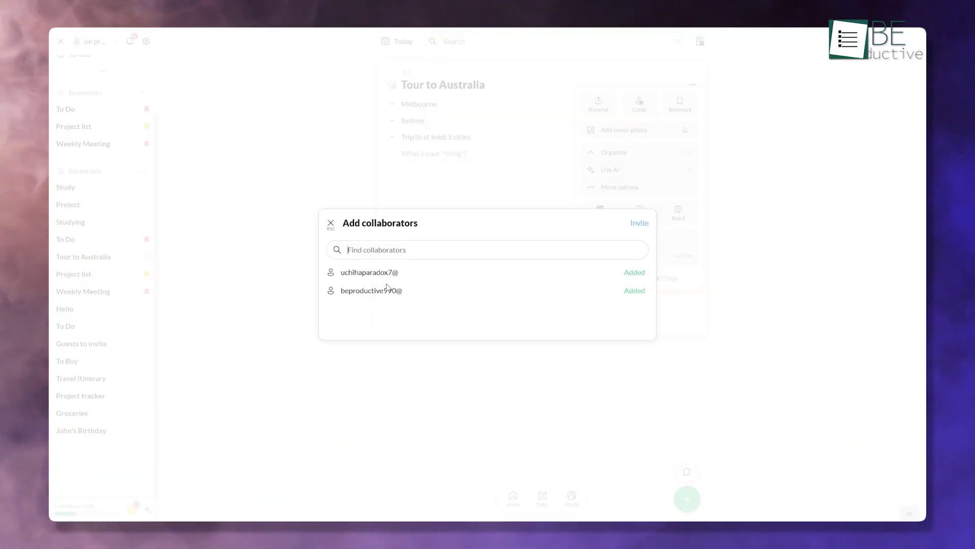
{"action": "left_click", "coordinate": [749, 335]}
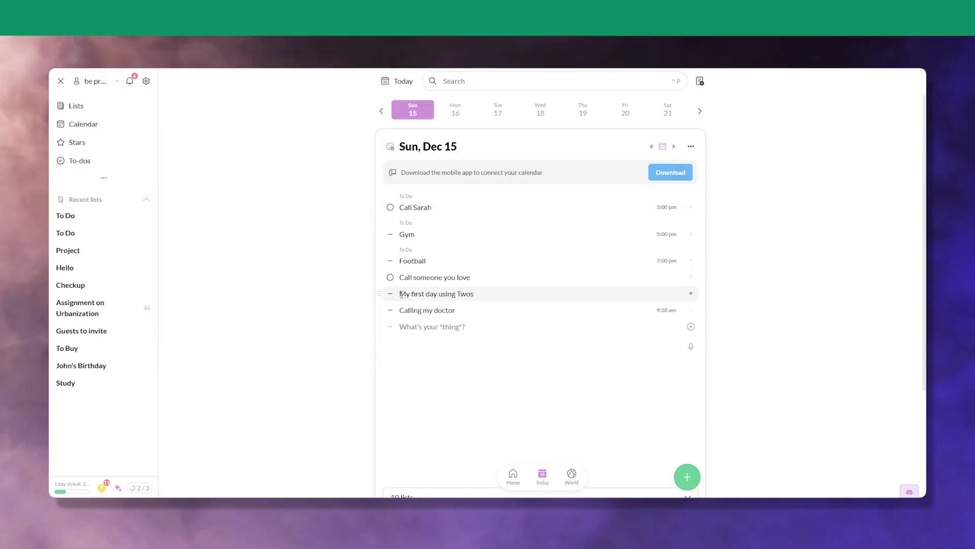
Check the "My first day using Twos" entry on Sun, Dec 15, and go from the Saturday, December 14 page to Sunday 15
{"action": "left_click", "coordinate": [390, 297]}
{"action": "left_click", "coordinate": [389, 299]}
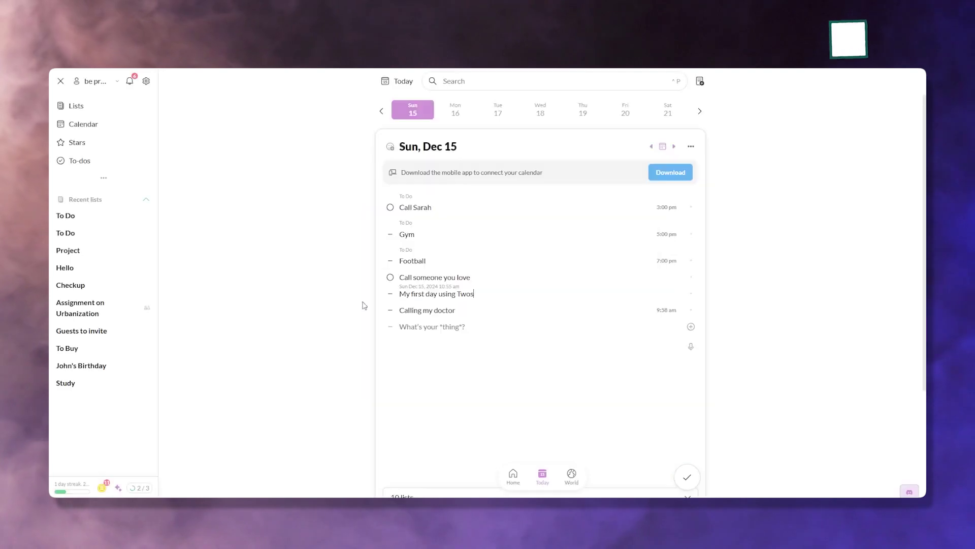
{"action": "left_click", "coordinate": [691, 295]}
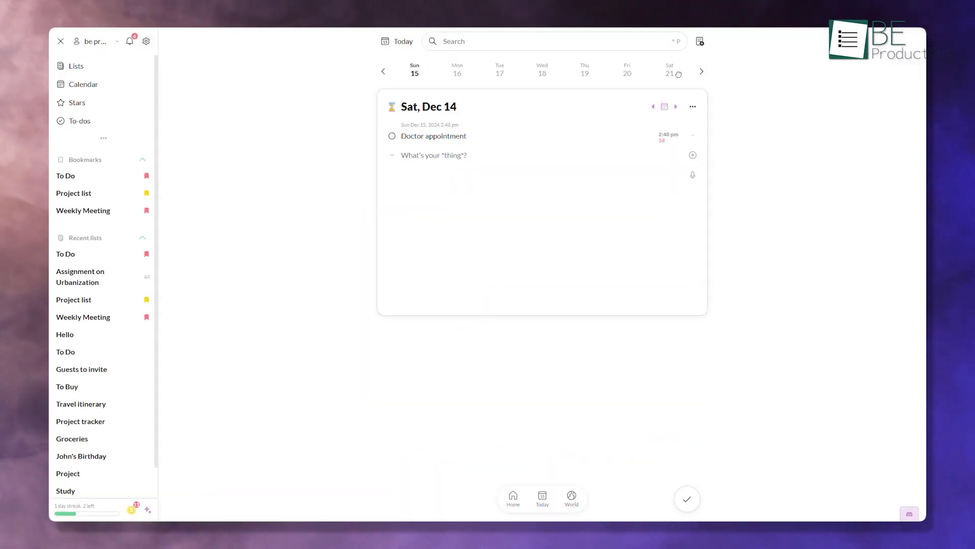
{"action": "left_click", "coordinate": [412, 70]}
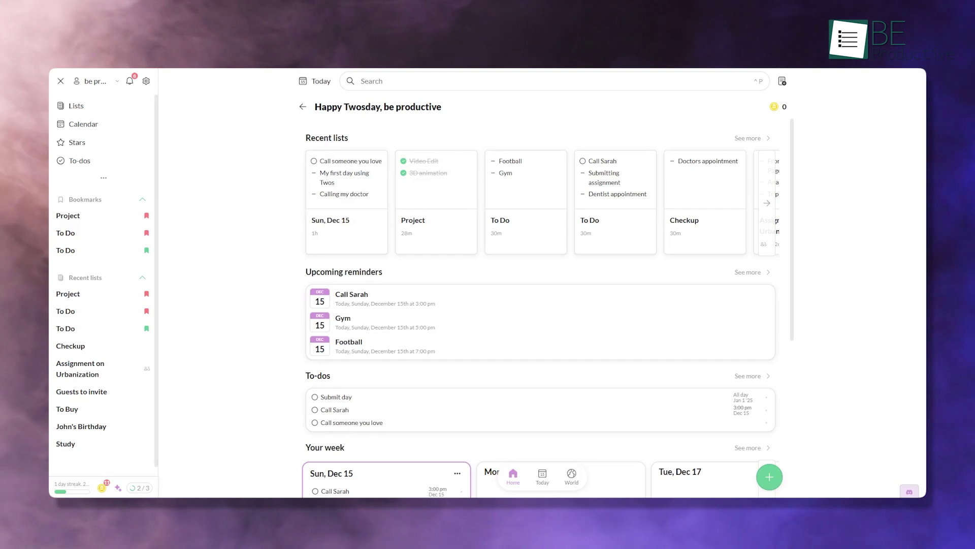
Review the recent lists, upcoming reminders, to-dos and week overview on the Home page
{"action": "scroll", "coordinate": [437, 279], "scroll_direction": "down", "scroll_amount": 5}
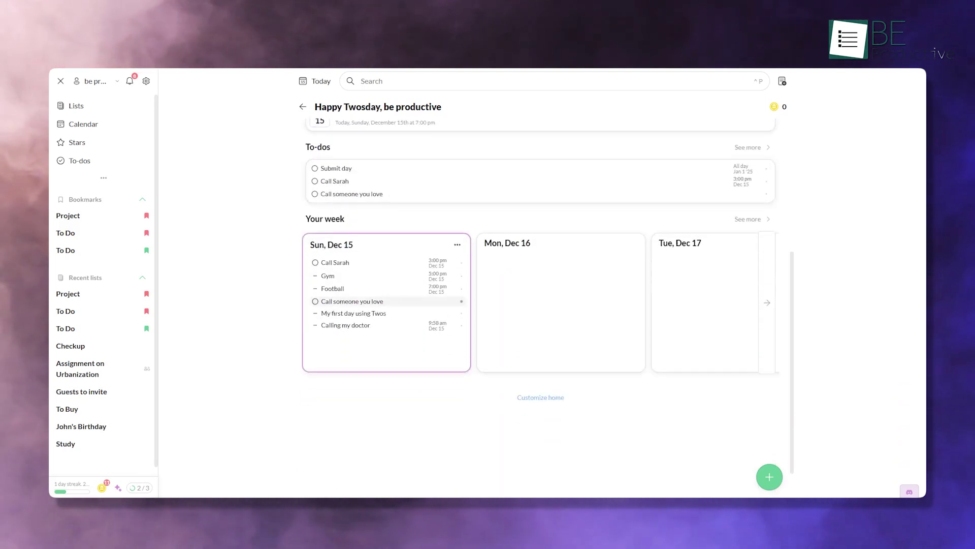
{"action": "scroll", "coordinate": [538, 279], "scroll_direction": "up", "scroll_amount": 5}
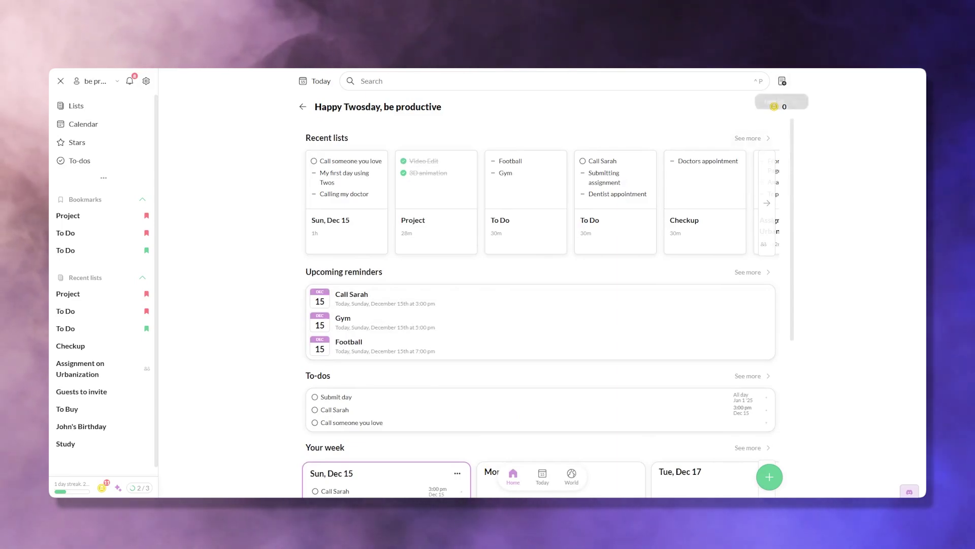
{"action": "left_click", "coordinate": [782, 81]}
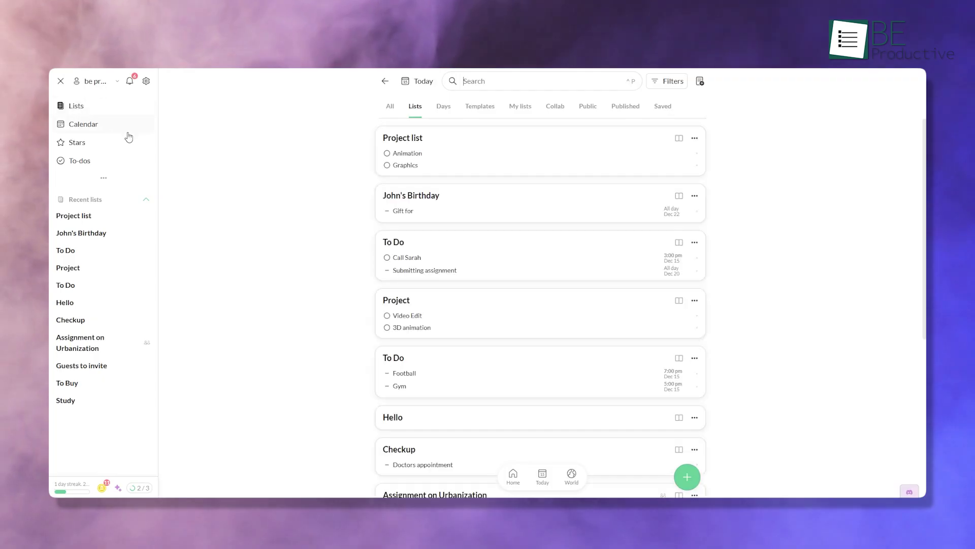
Browse the lists and enter Maldives as an item in the Travel itinerary list
{"action": "scroll", "coordinate": [356, 162], "scroll_direction": "down", "scroll_amount": 3}
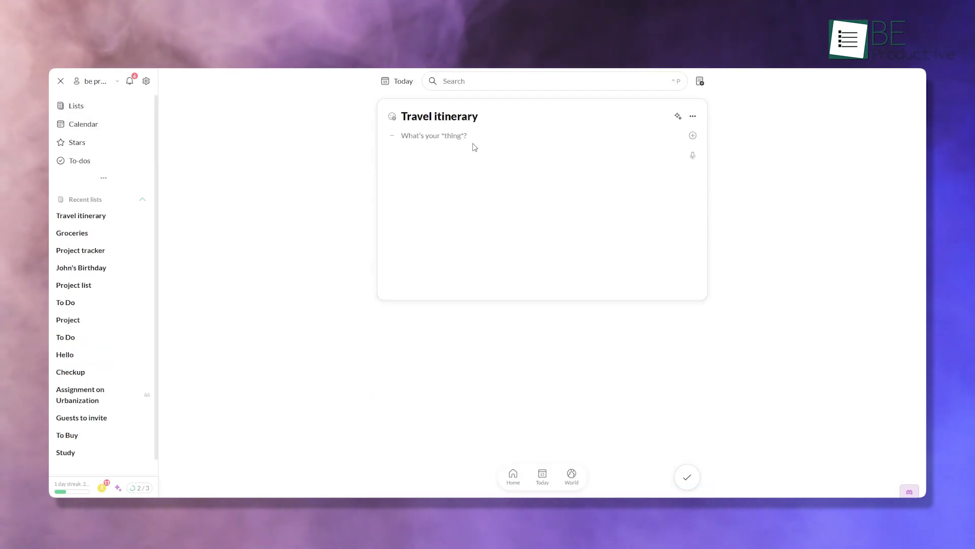
{"action": "type", "text": "Maldives"}
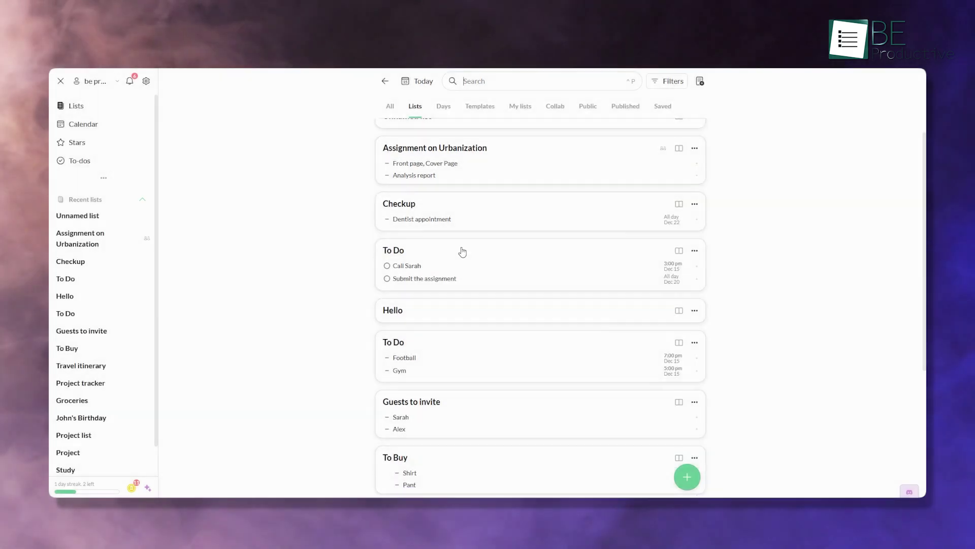
Browse the lists, finish the title of the Hello list and open the type options for its first entry
{"action": "scroll", "coordinate": [462, 252], "scroll_direction": "down", "scroll_amount": 4}
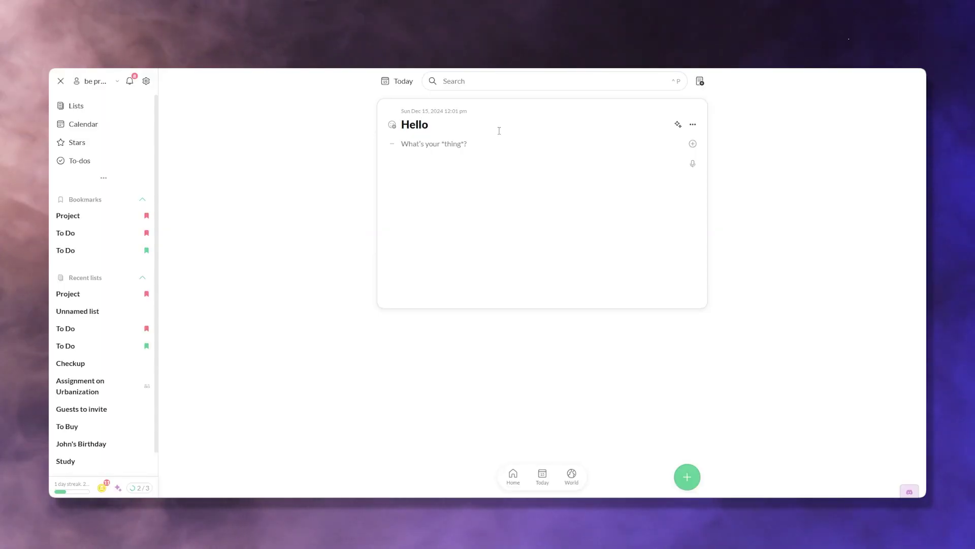
{"action": "key", "text": "Return"}
{"action": "left_click", "coordinate": [394, 139]}
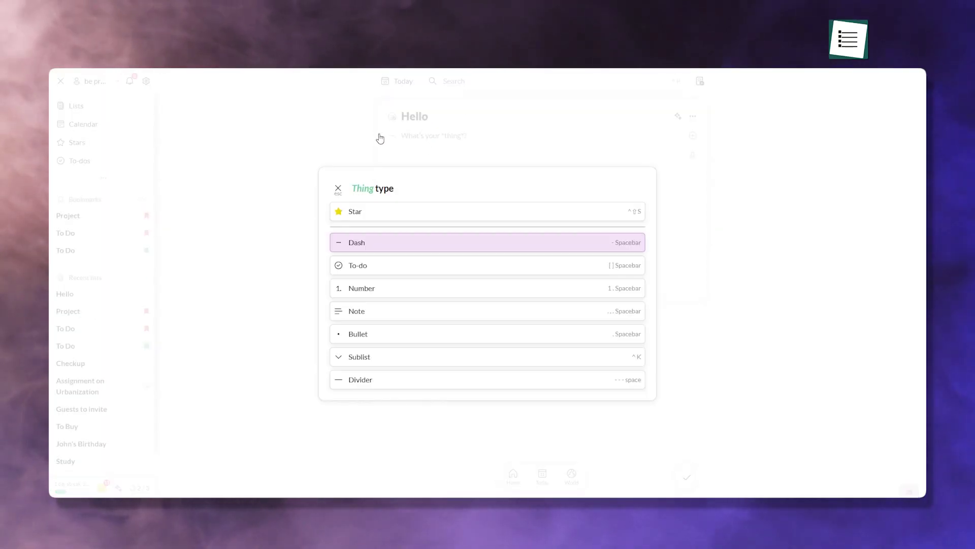